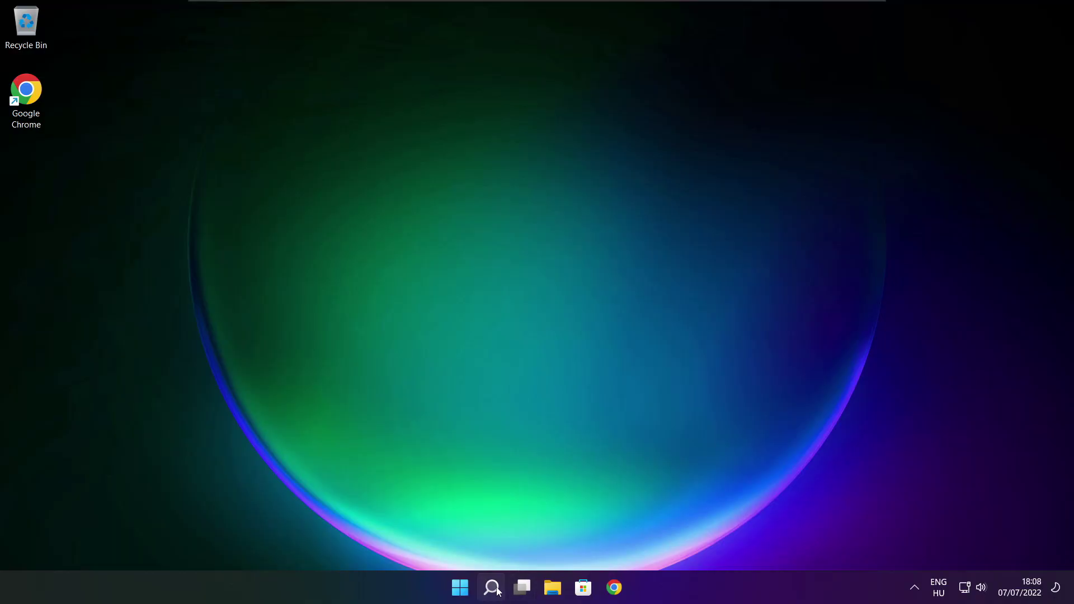
# - Search Windows for 'device manager' and open Device Manager from the results
pyautogui.click(495, 592)
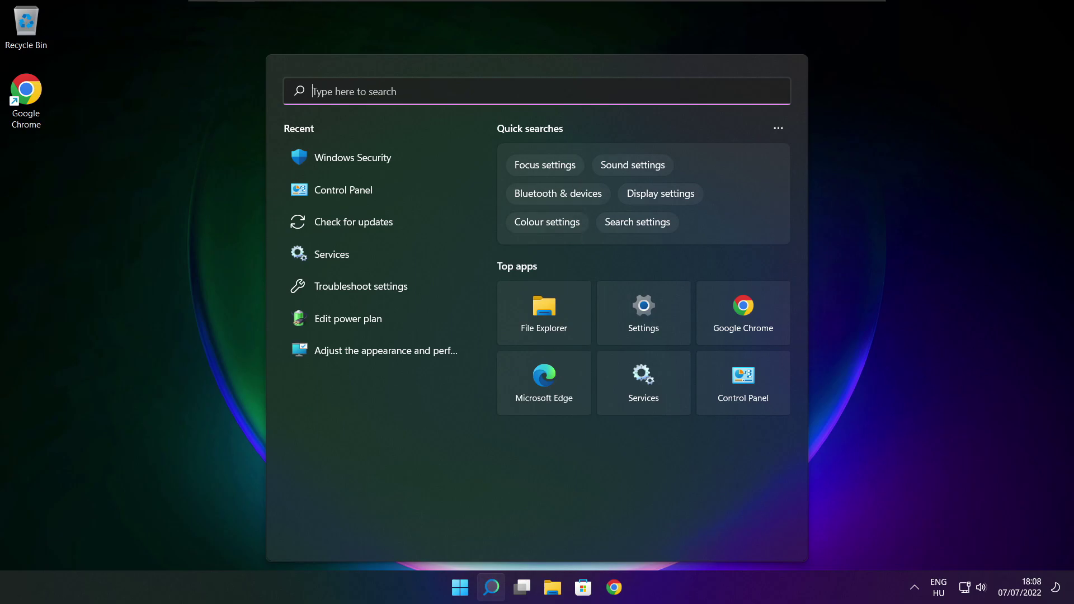
pyautogui.write('device ma')
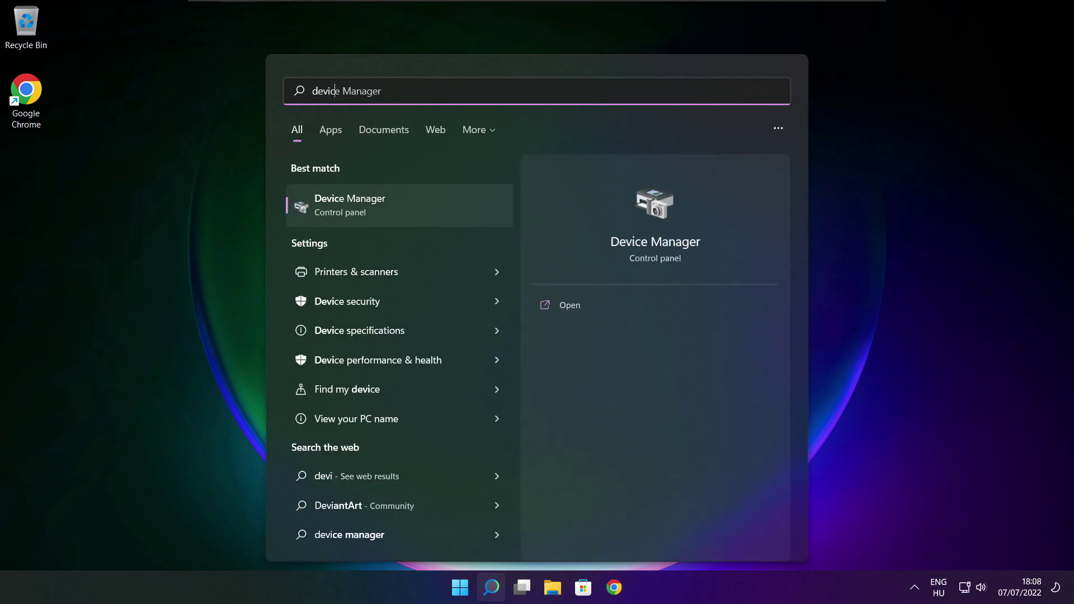
pyautogui.write('na')
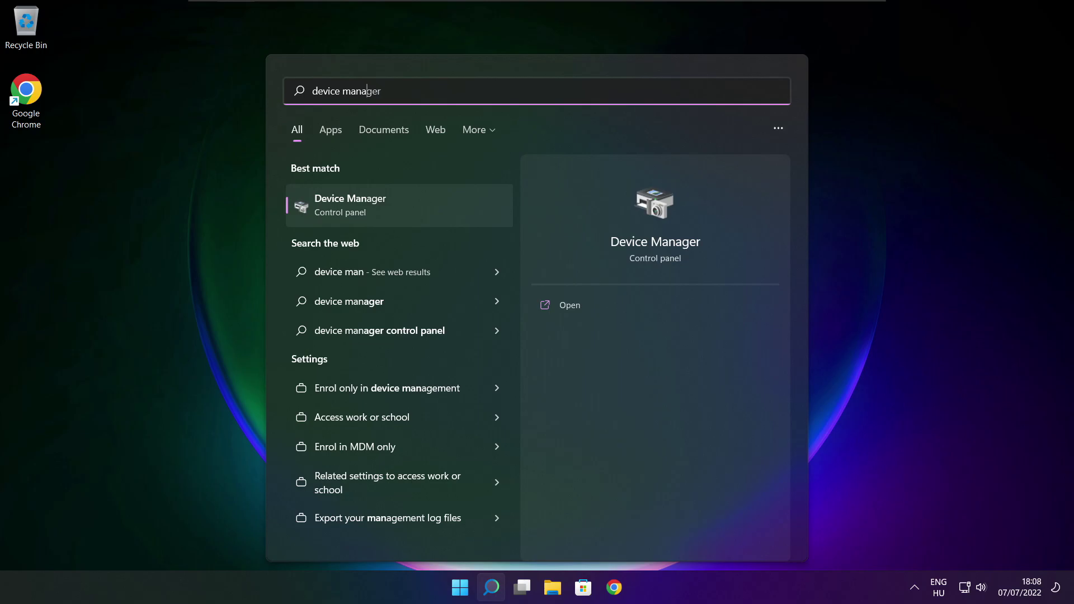
pyautogui.write('ger')
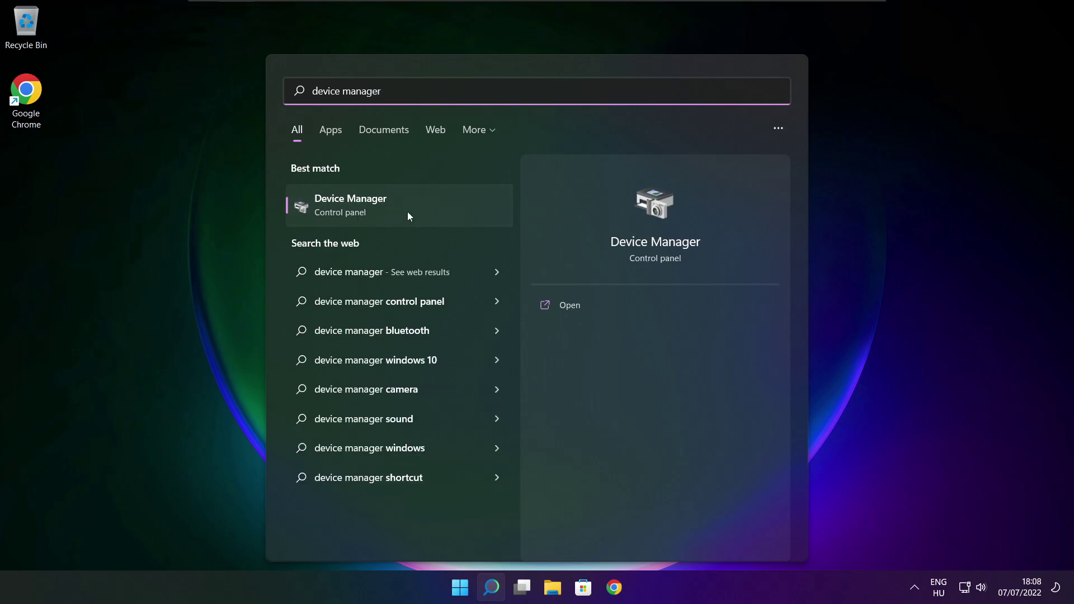
pyautogui.click(441, 210)
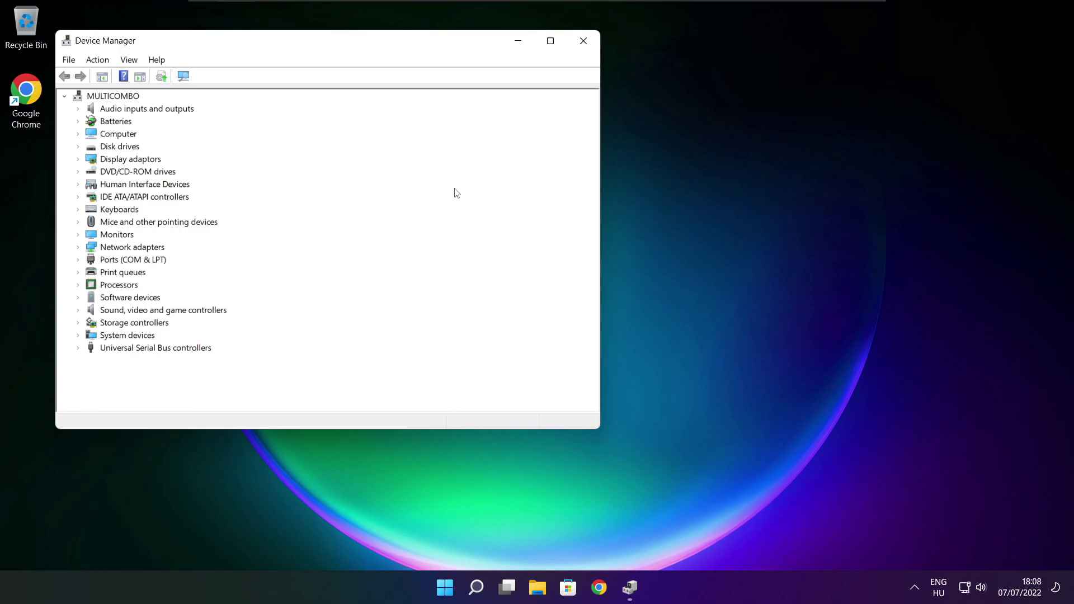
# - Maximise Device Manager and expand Display adaptors to select VMware SVGA 3D
pyautogui.click(550, 41)
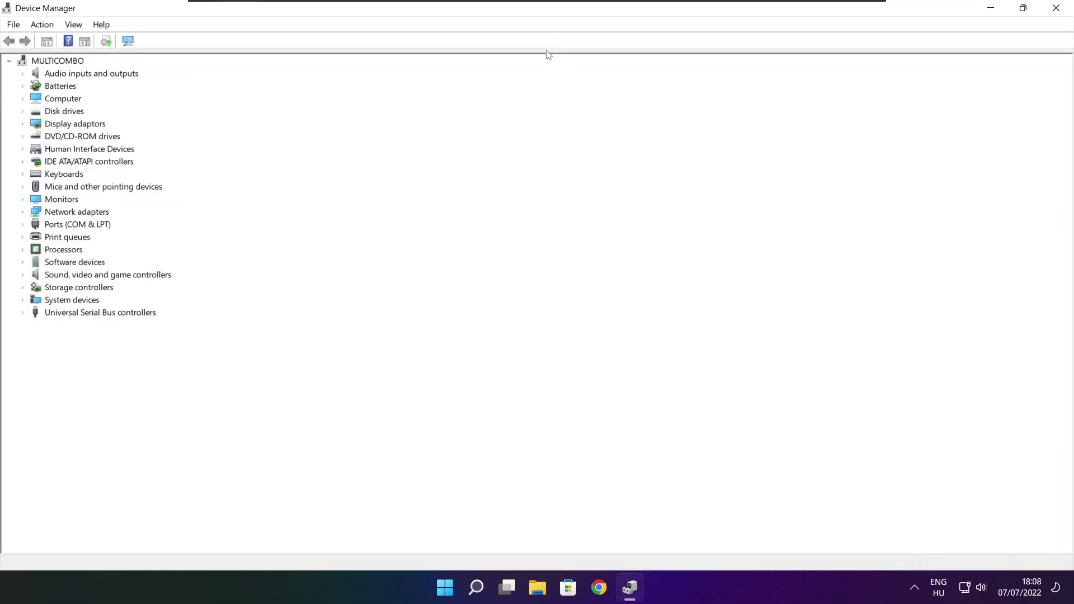
pyautogui.click(63, 124)
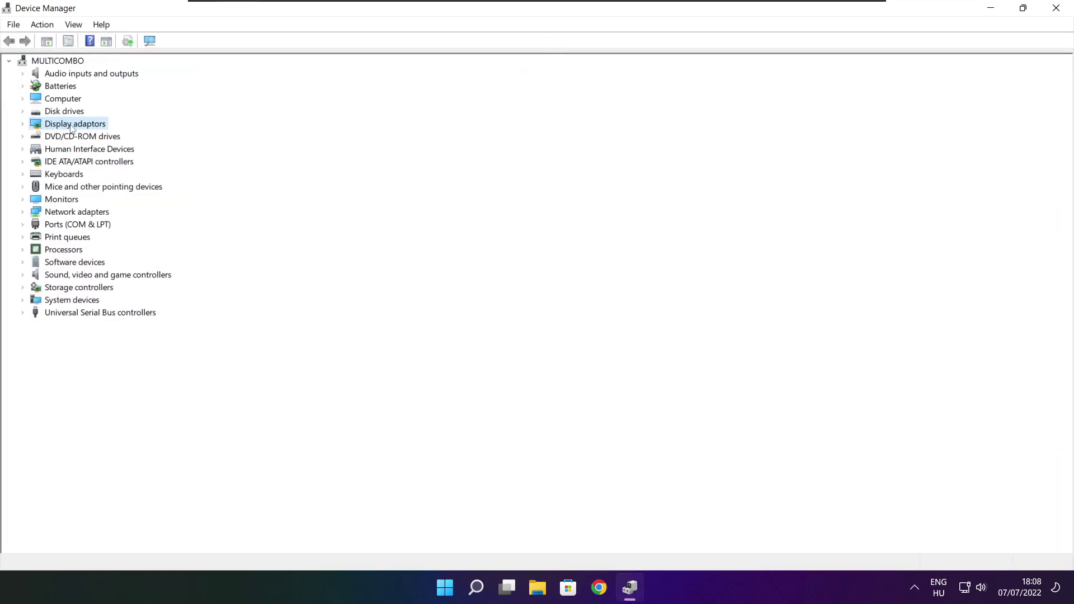
pyautogui.click(22, 124)
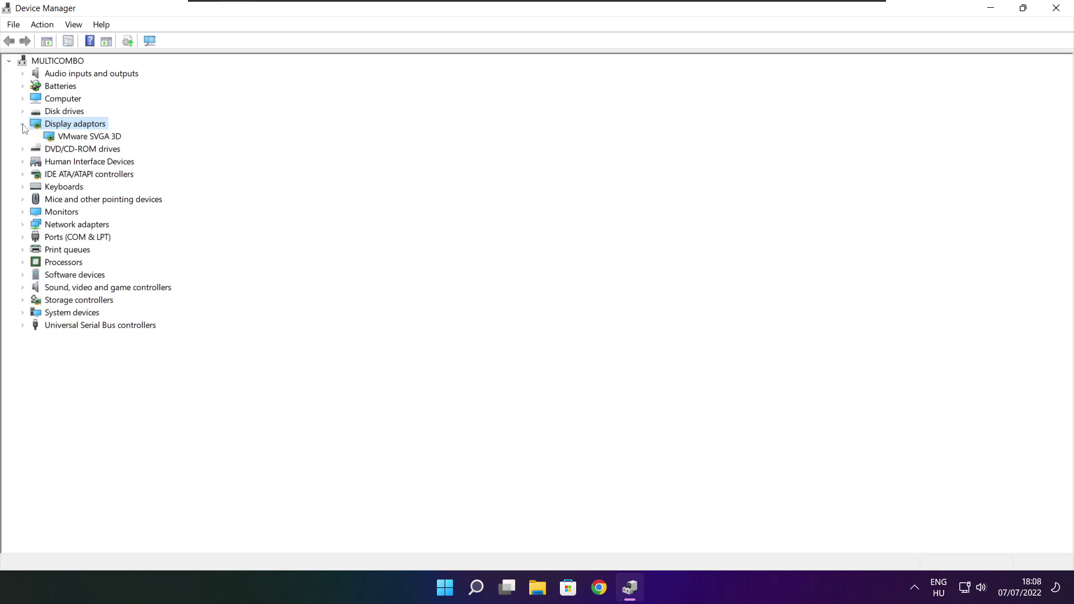
pyautogui.click(56, 138)
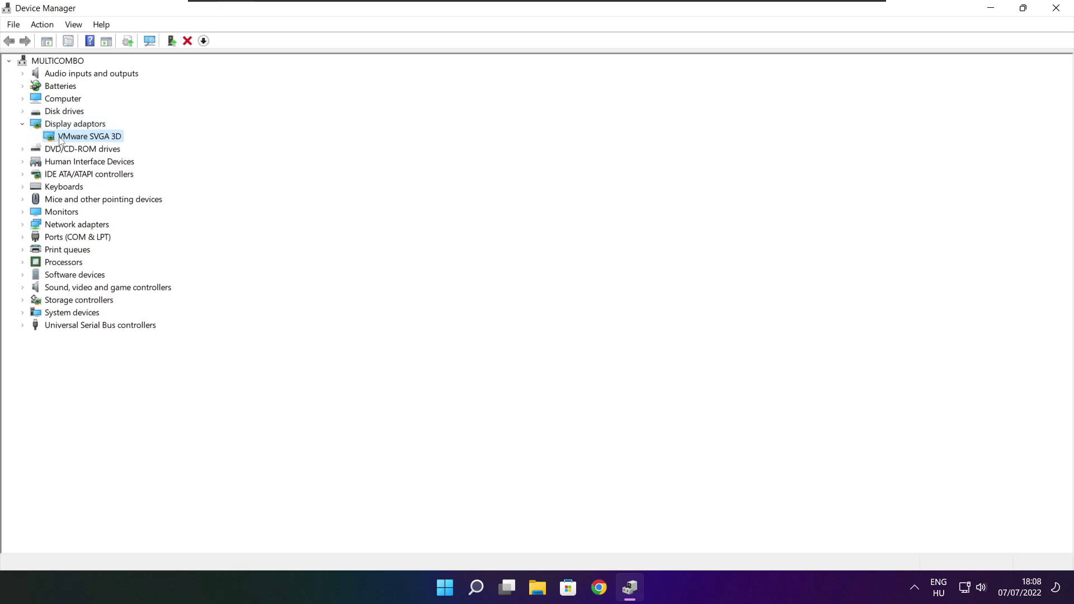
# - Run an automatic driver search for VMware SVGA 3D, confirming the best driver is already installed
pyautogui.rightClick(77, 136)
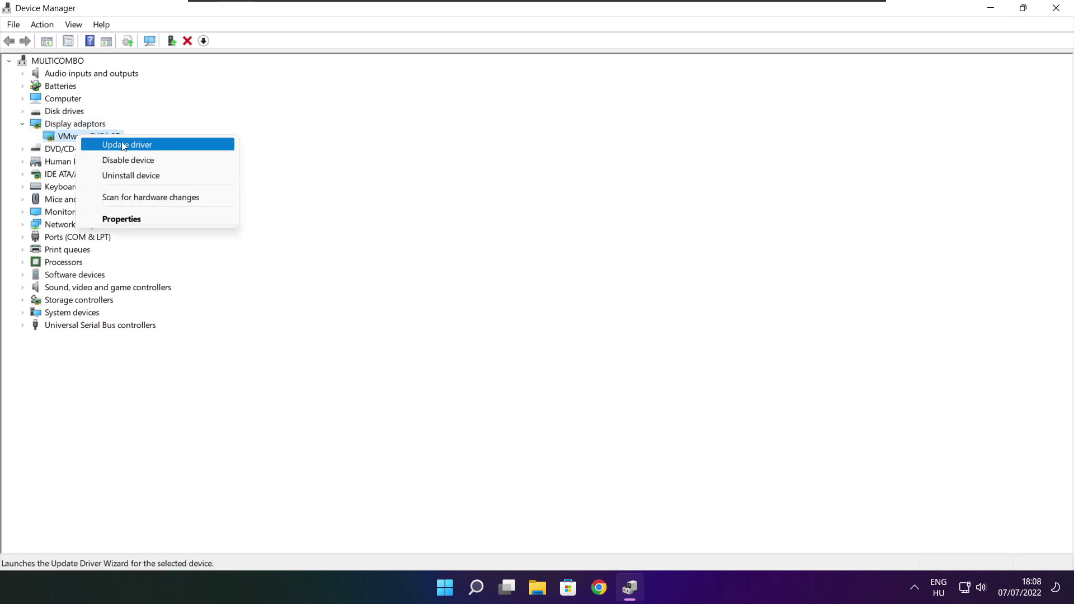
pyautogui.click(152, 145)
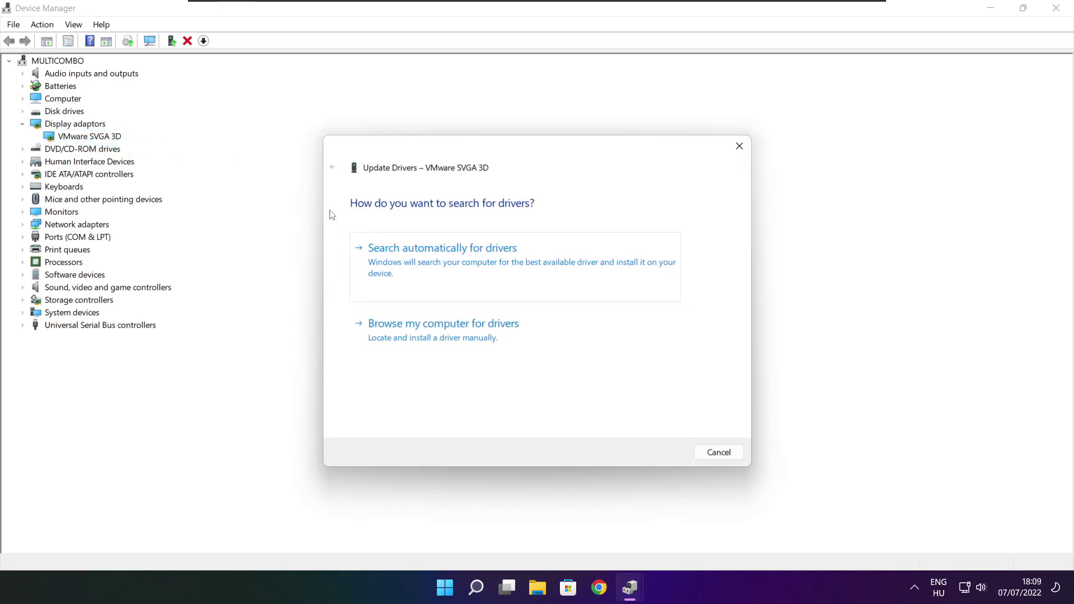
pyautogui.click(494, 271)
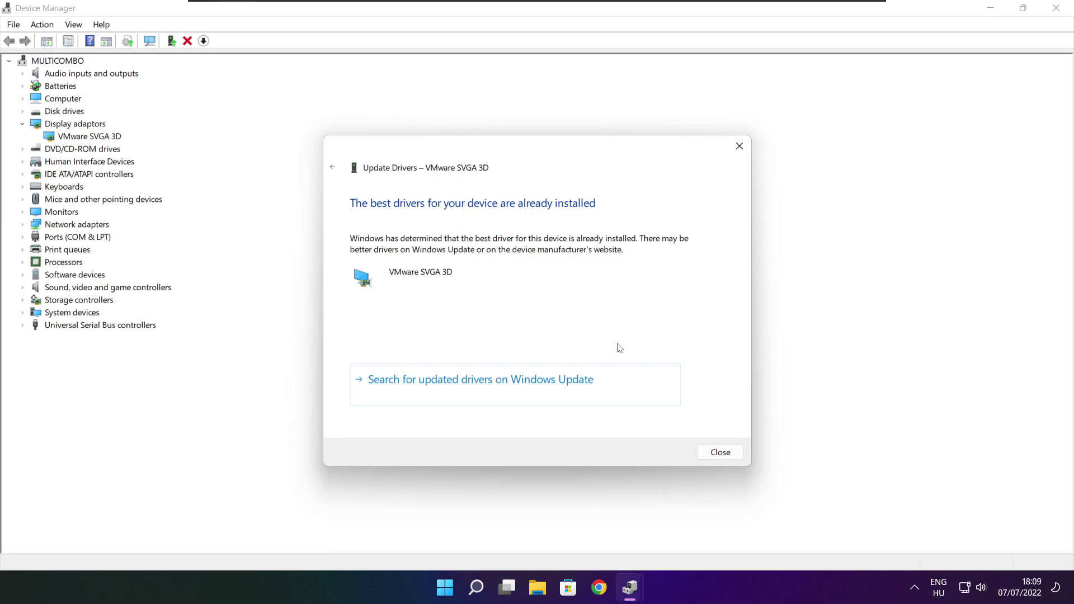
pyautogui.click(720, 454)
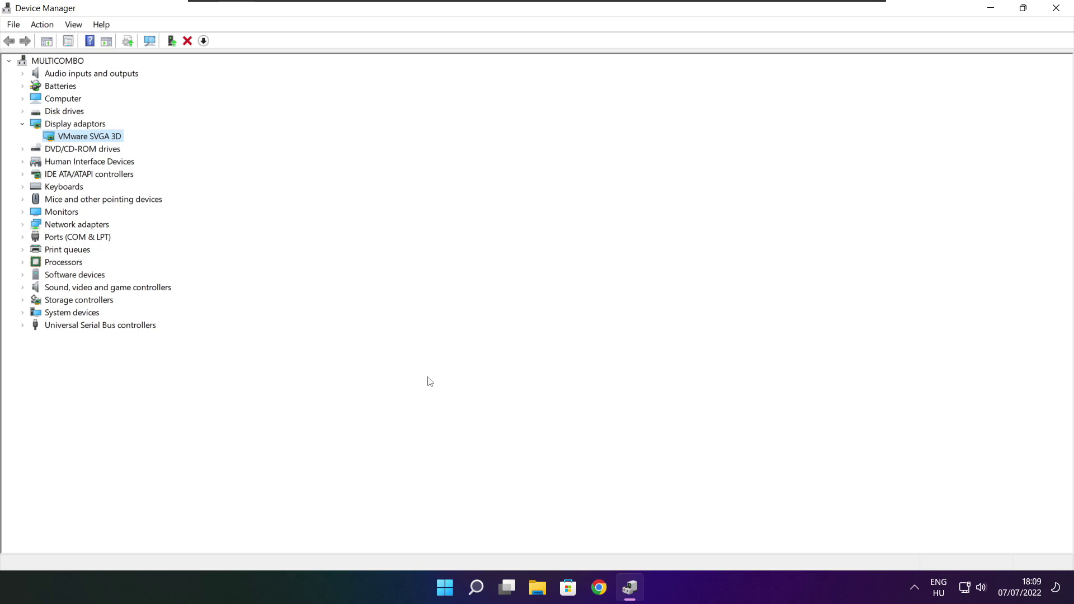
pyautogui.click(31, 292)
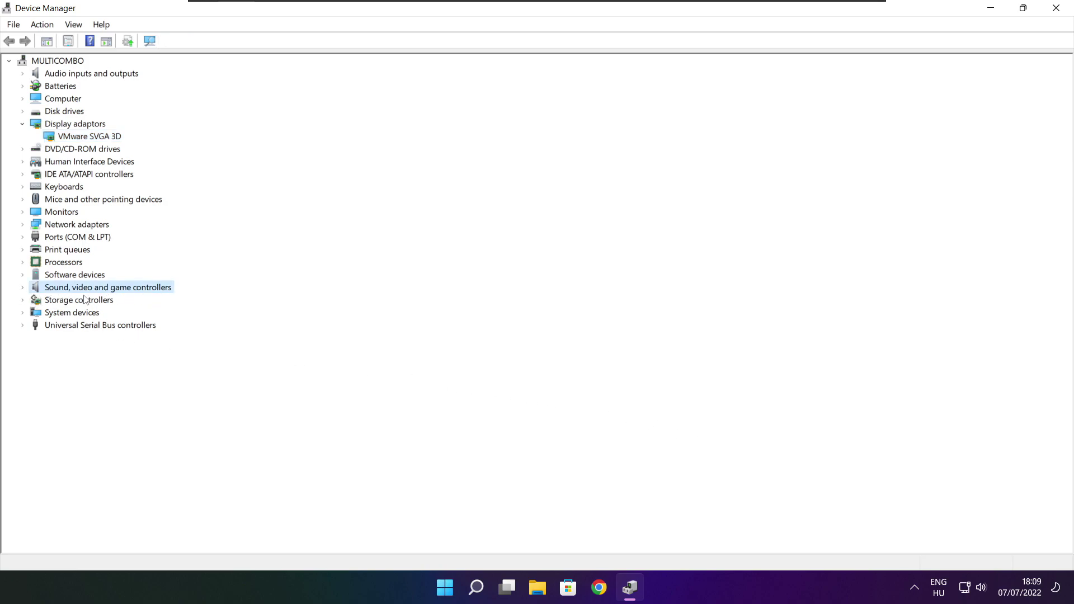
# - Confirm High Definition Audio Device already has the best driver via automatic search, then close Device Manager
pyautogui.click(24, 288)
pyautogui.click(104, 305)
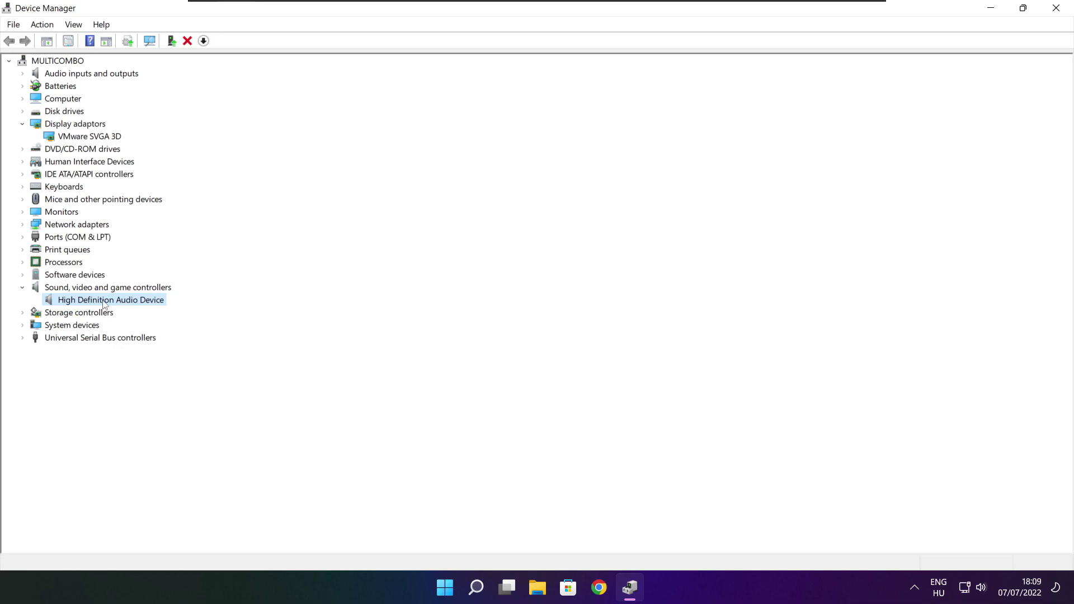
pyautogui.rightClick(104, 304)
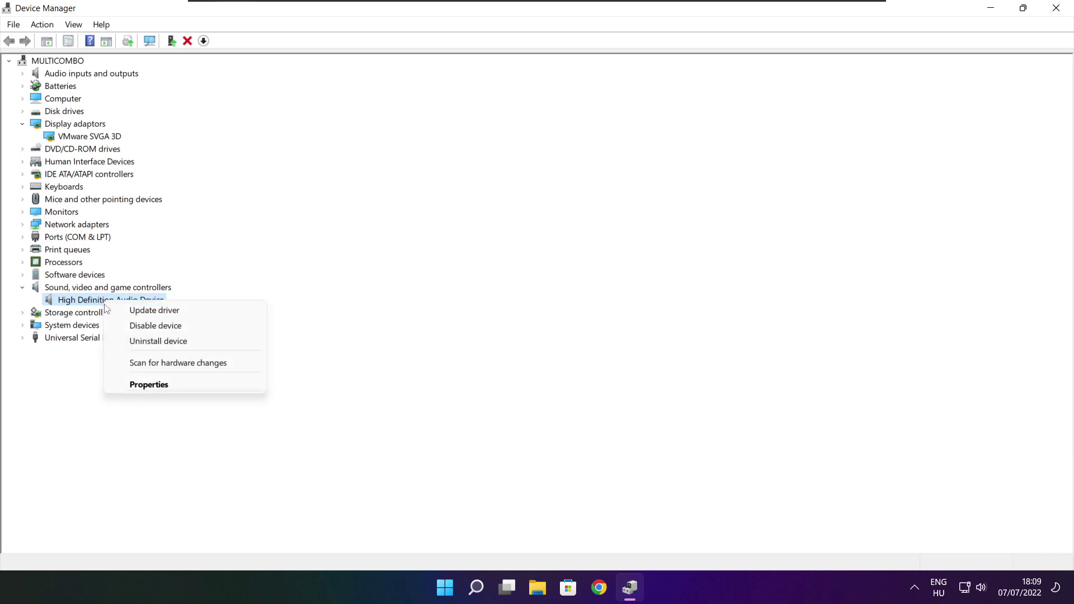
pyautogui.click(210, 313)
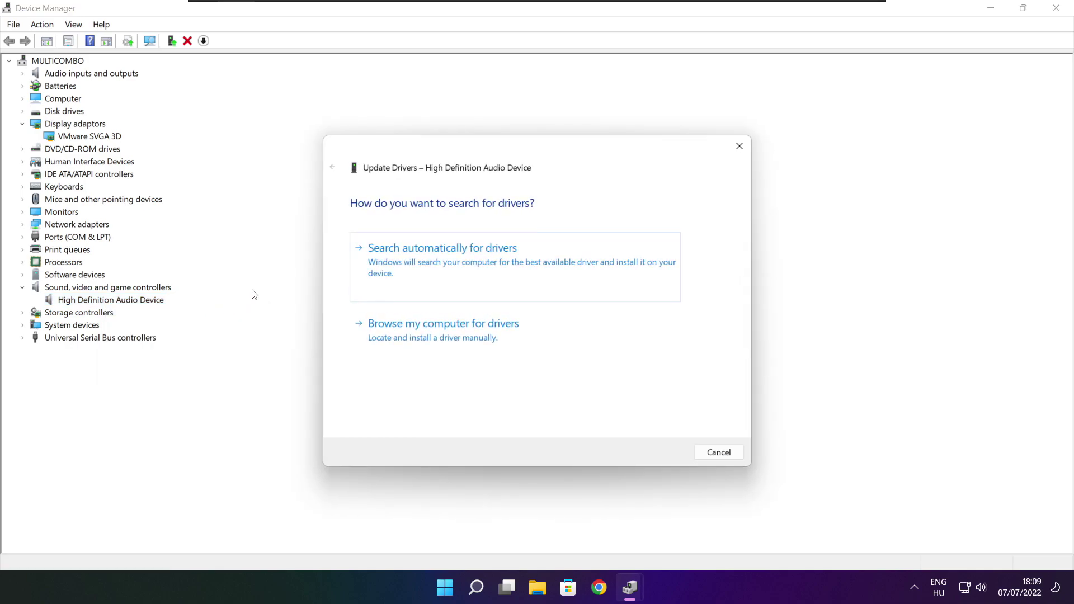
pyautogui.click(466, 266)
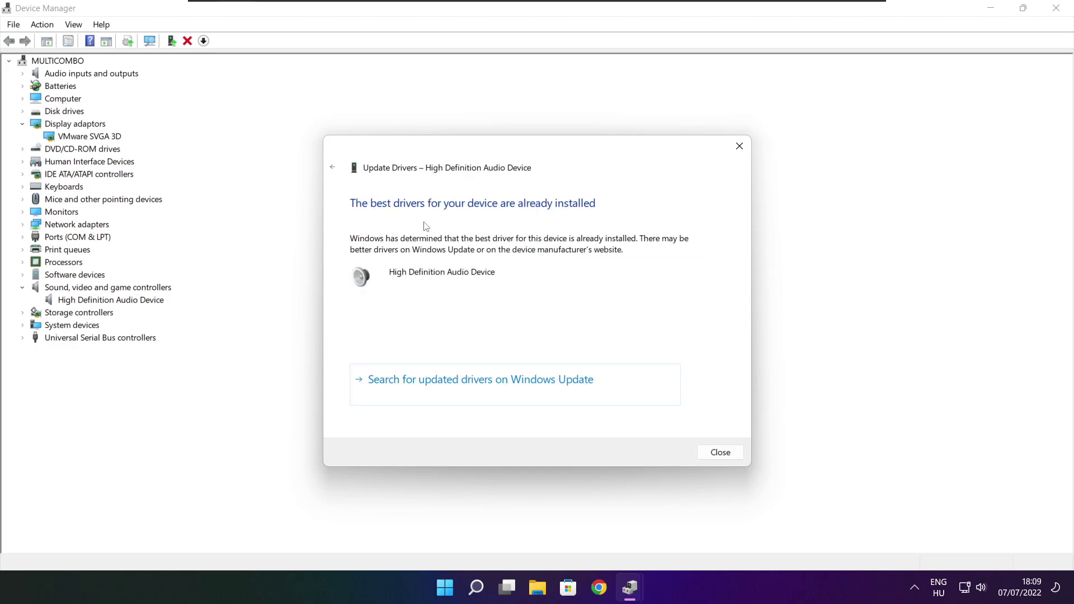
pyautogui.click(722, 455)
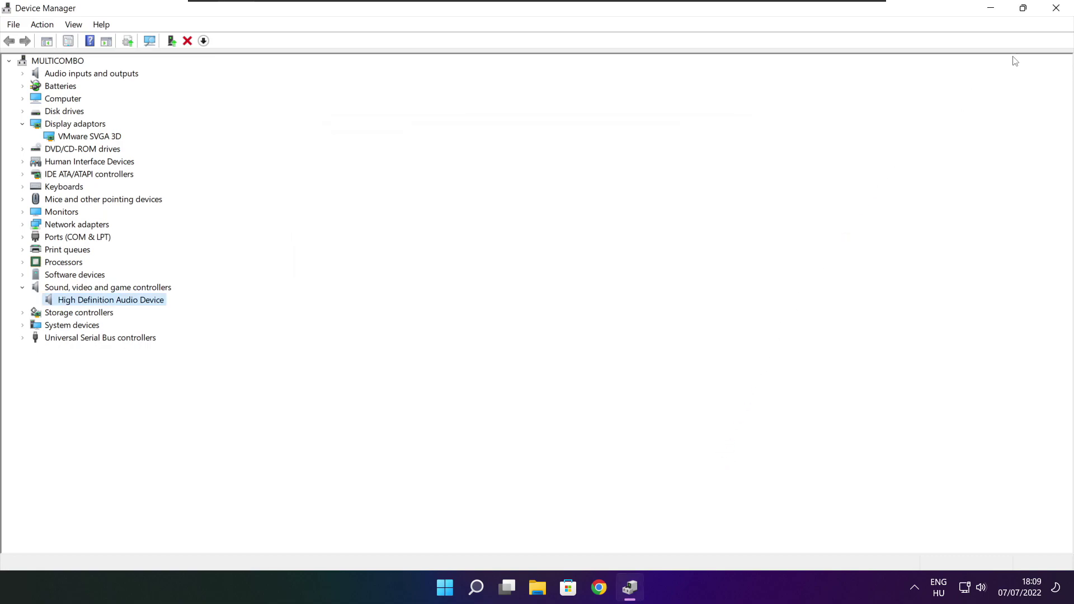
pyautogui.click(1057, 9)
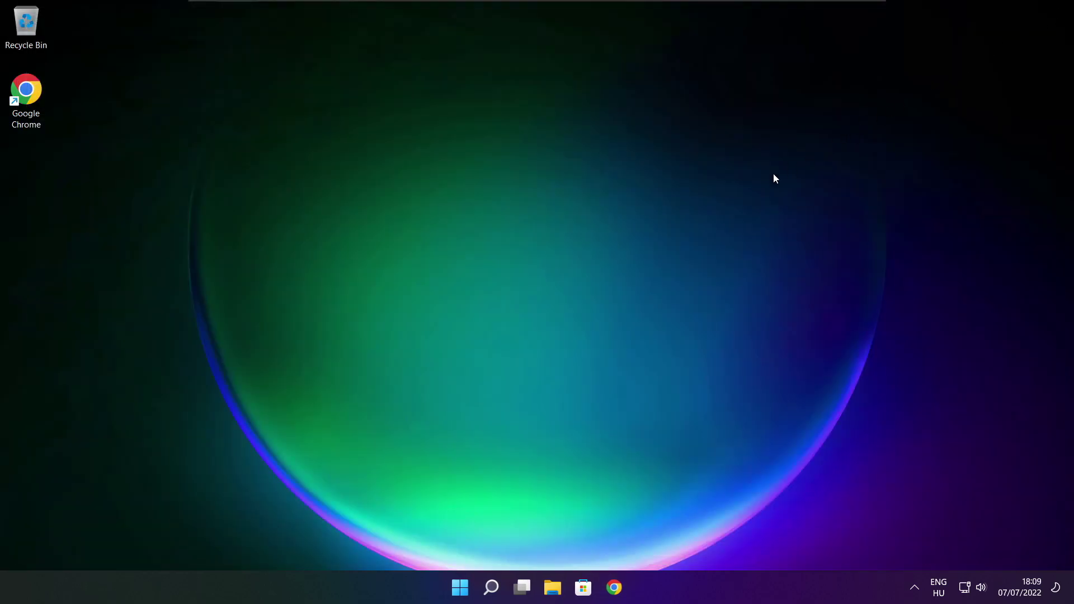
# - Via 'edit power plan', switch the power plan from Balanced to High performance and close Power Options
pyautogui.click(493, 591)
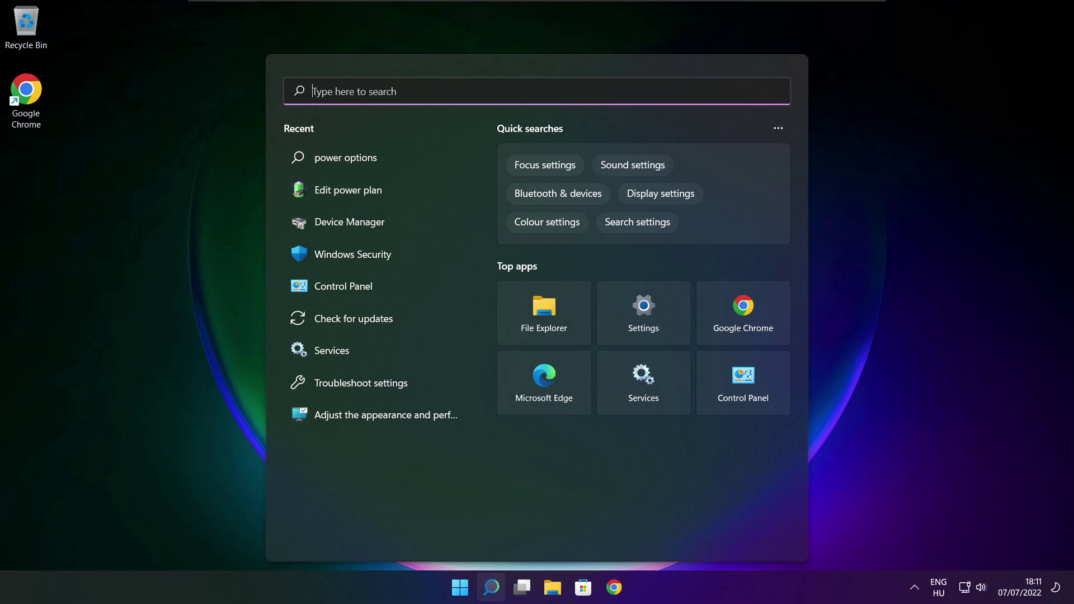
pyautogui.write('edit')
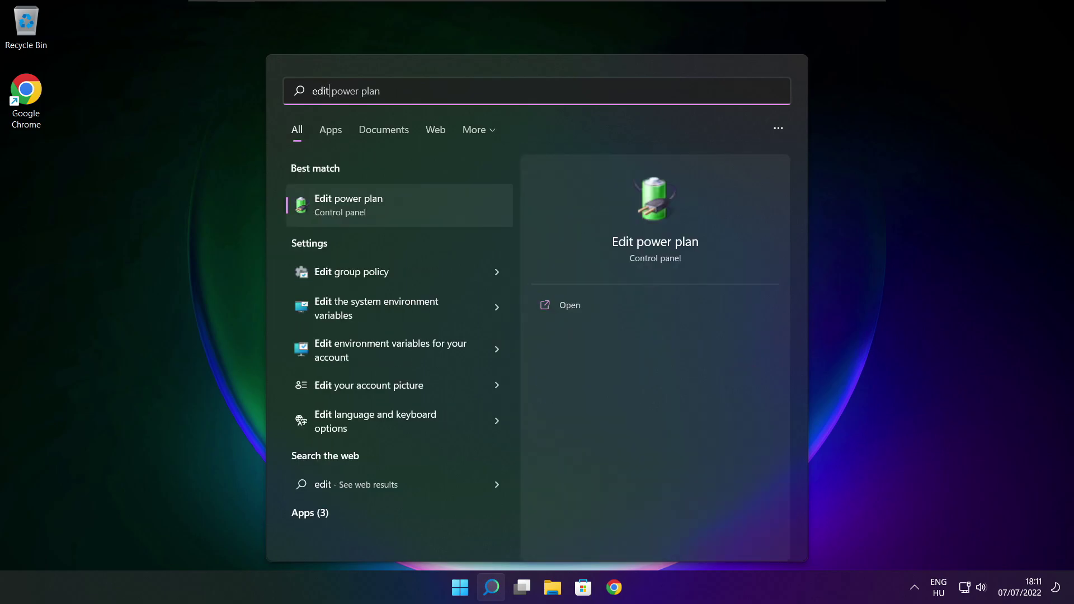
pyautogui.write(' power plan')
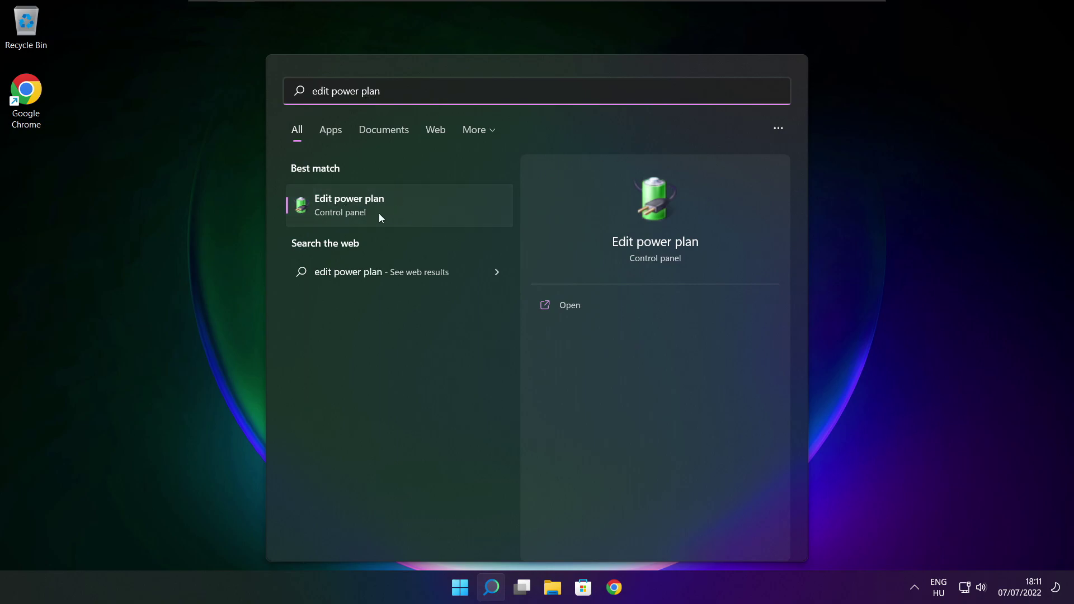
pyautogui.click(424, 208)
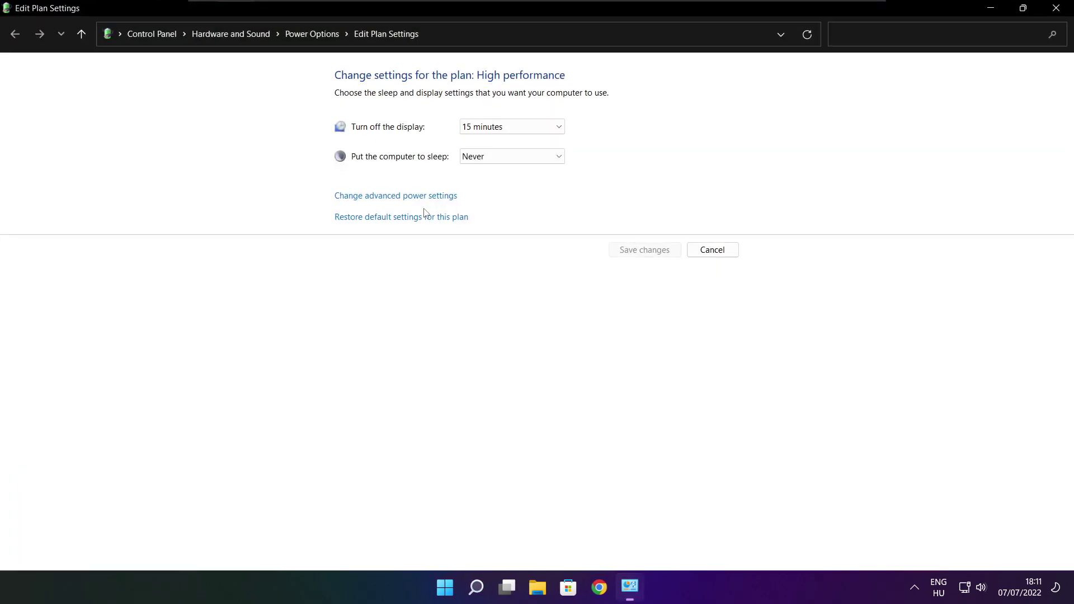
pyautogui.click(319, 40)
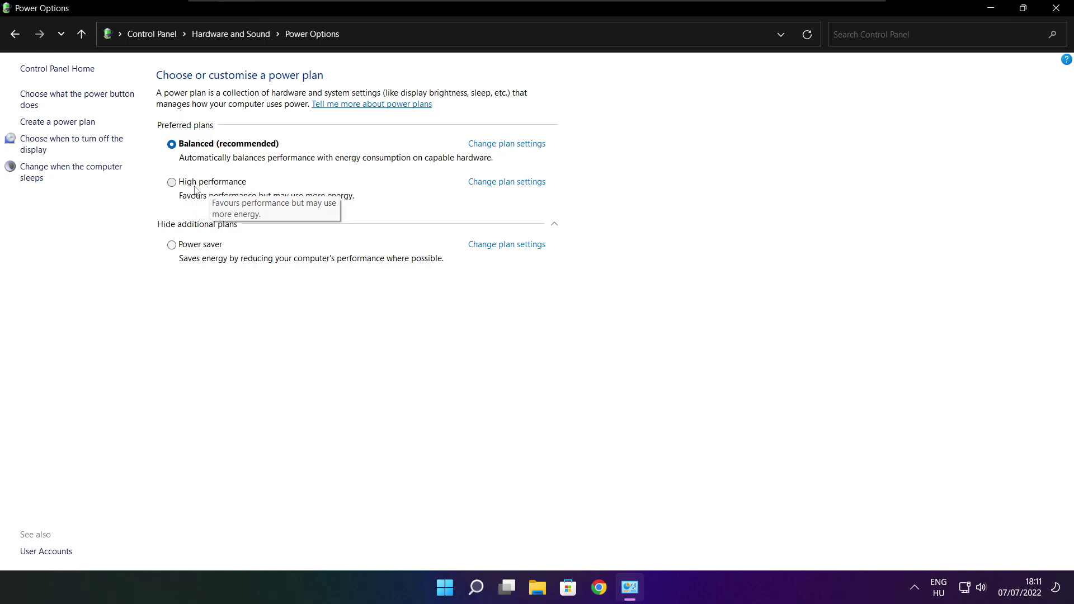
pyautogui.click(223, 185)
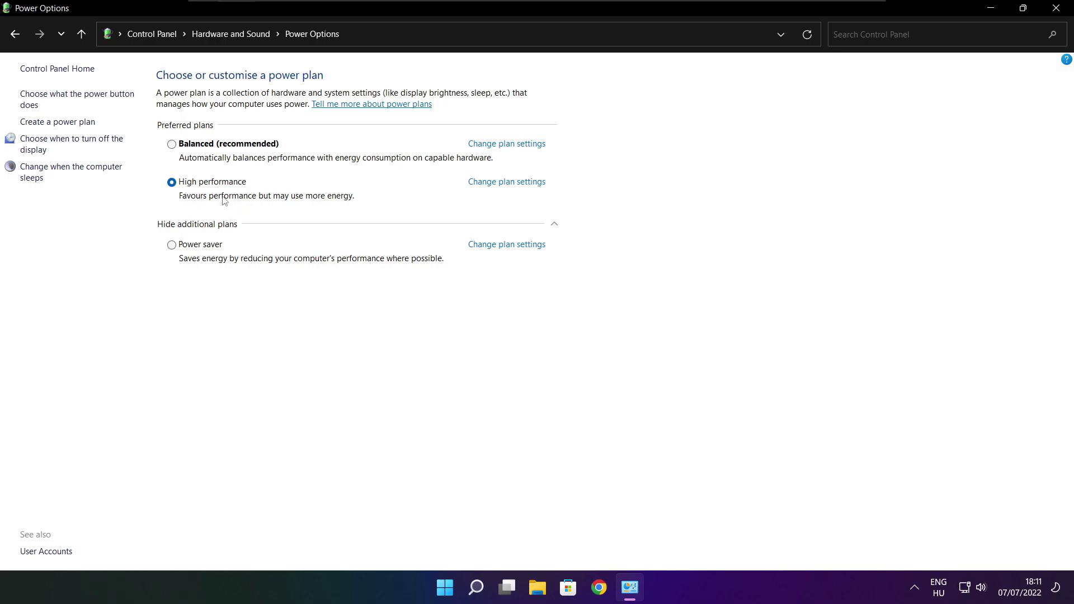
pyautogui.click(1058, 8)
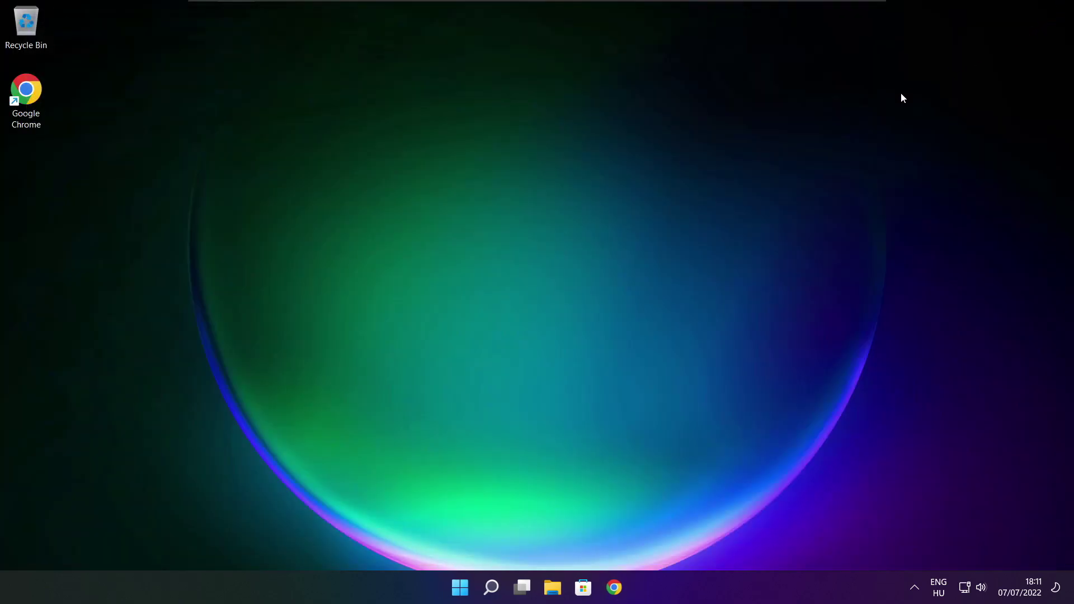
# - Search 'game mode', check Gaming > Xbox Game Bar's controller-button toggle is Off, and close Settings
pyautogui.click(492, 588)
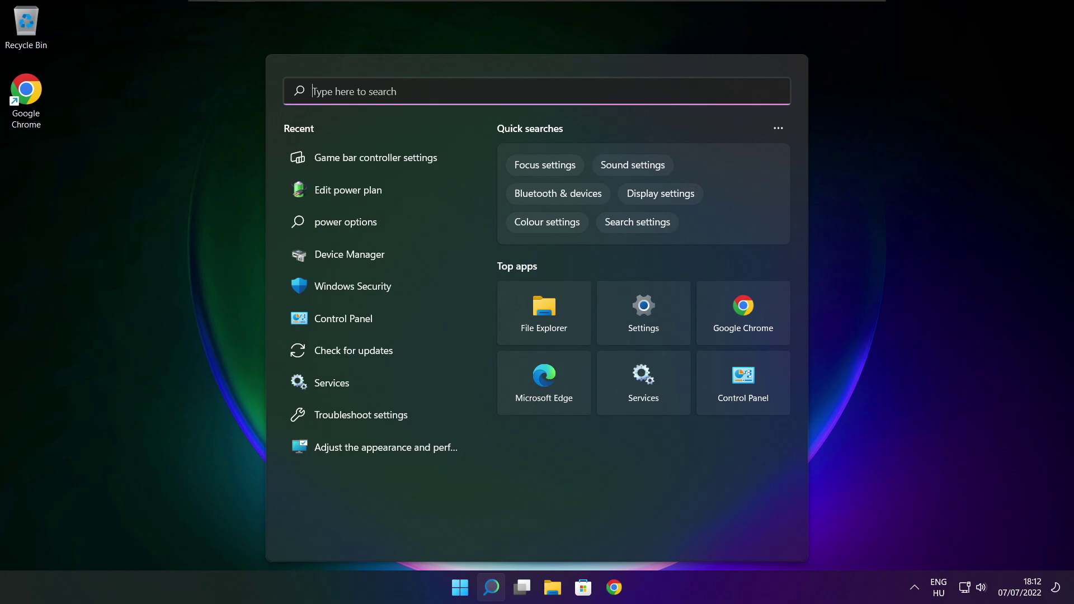
pyautogui.write('game mo')
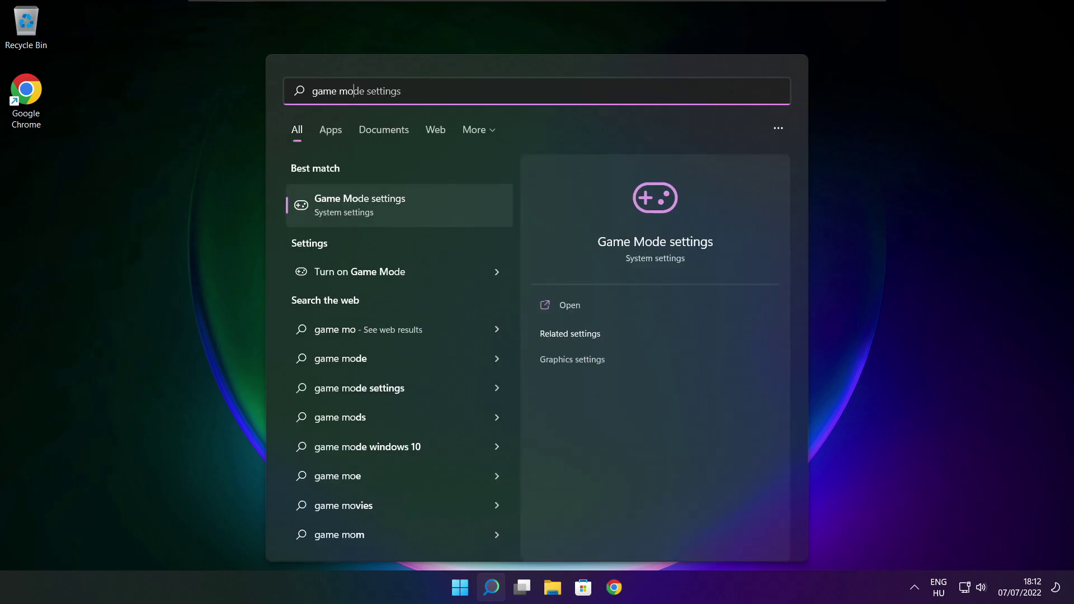
pyautogui.write('de')
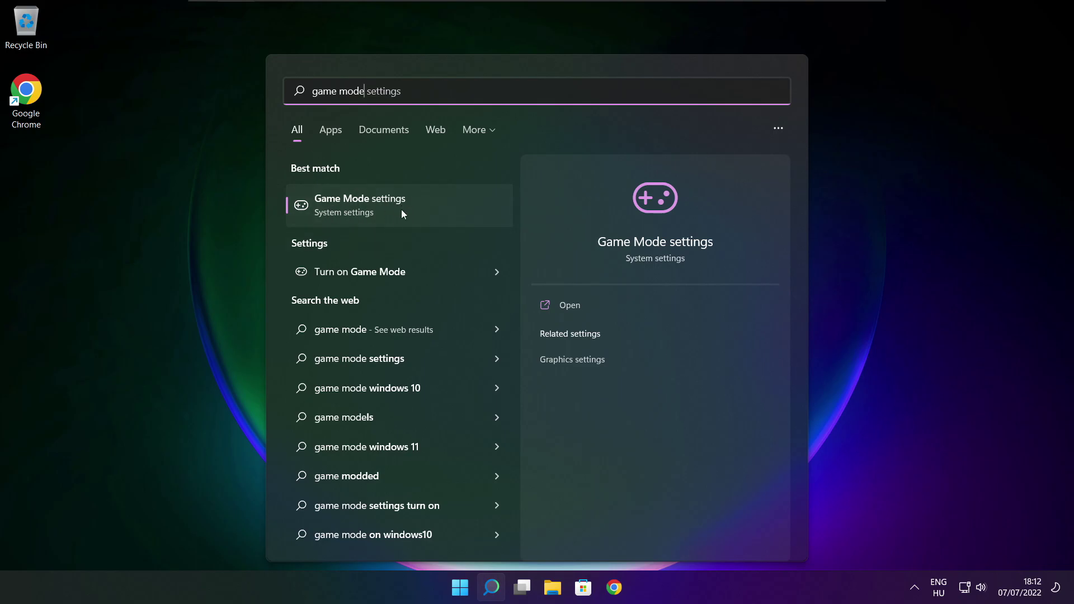
pyautogui.click(427, 208)
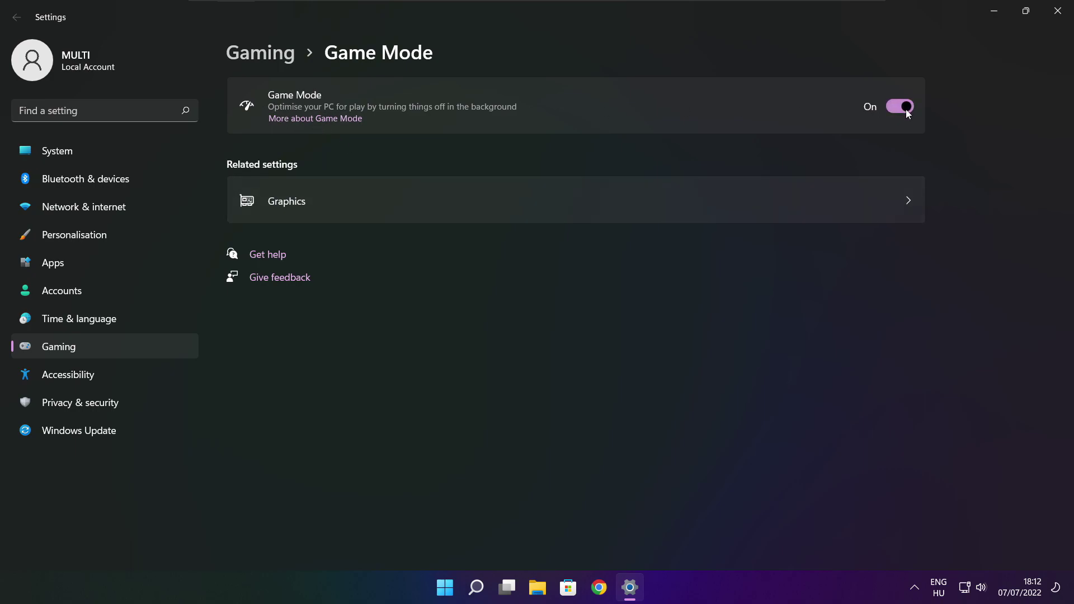
pyautogui.click(265, 60)
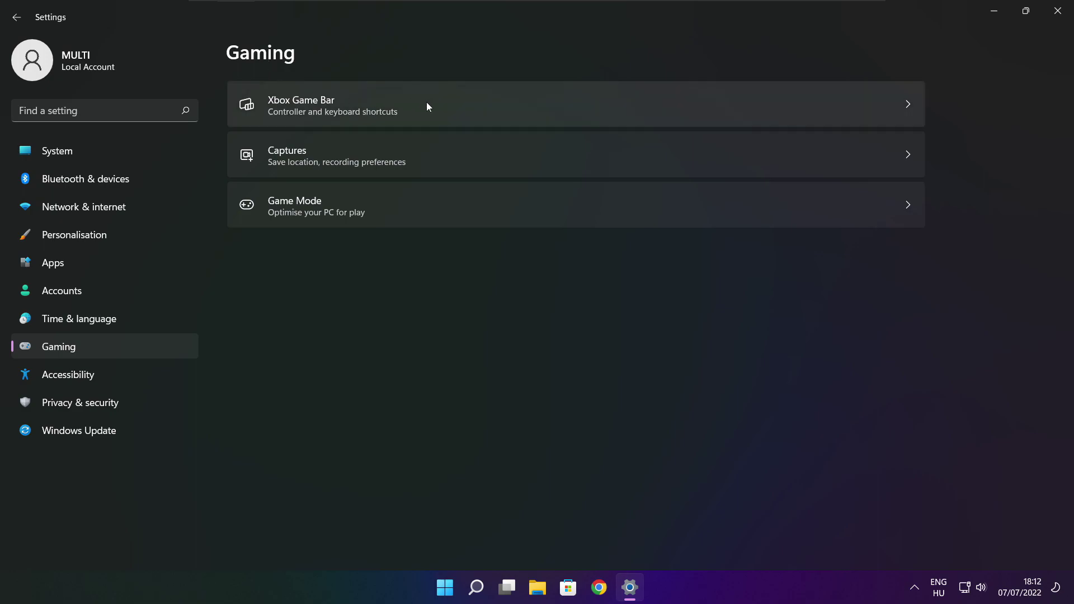
pyautogui.click(438, 114)
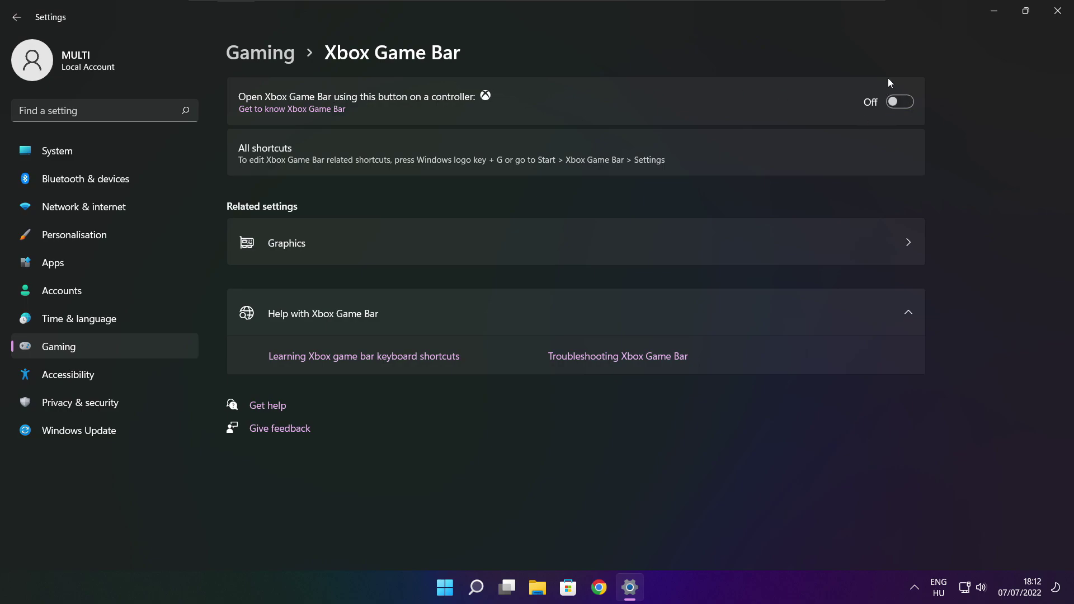
pyautogui.click(1058, 14)
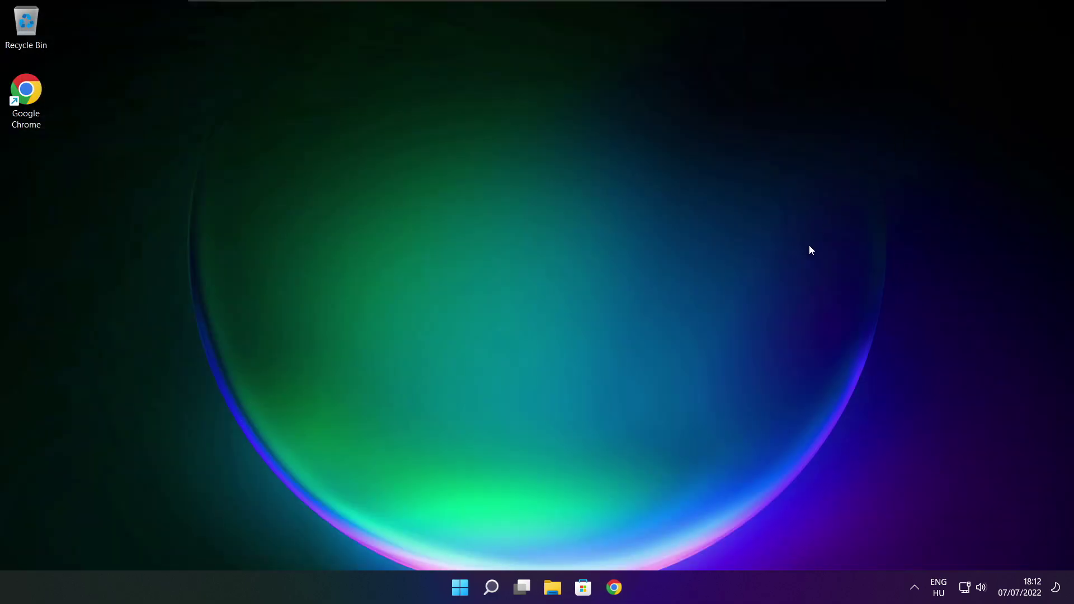
# - Open Task Manager from the Win+X menu and show its Startup apps list
pyautogui.rightClick(463, 589)
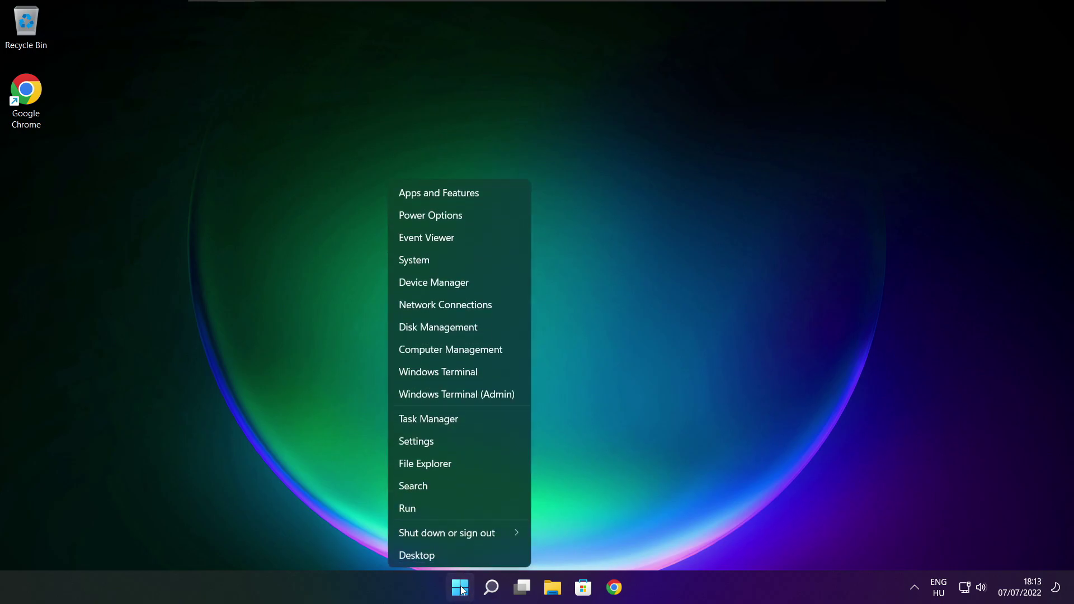
pyautogui.click(462, 416)
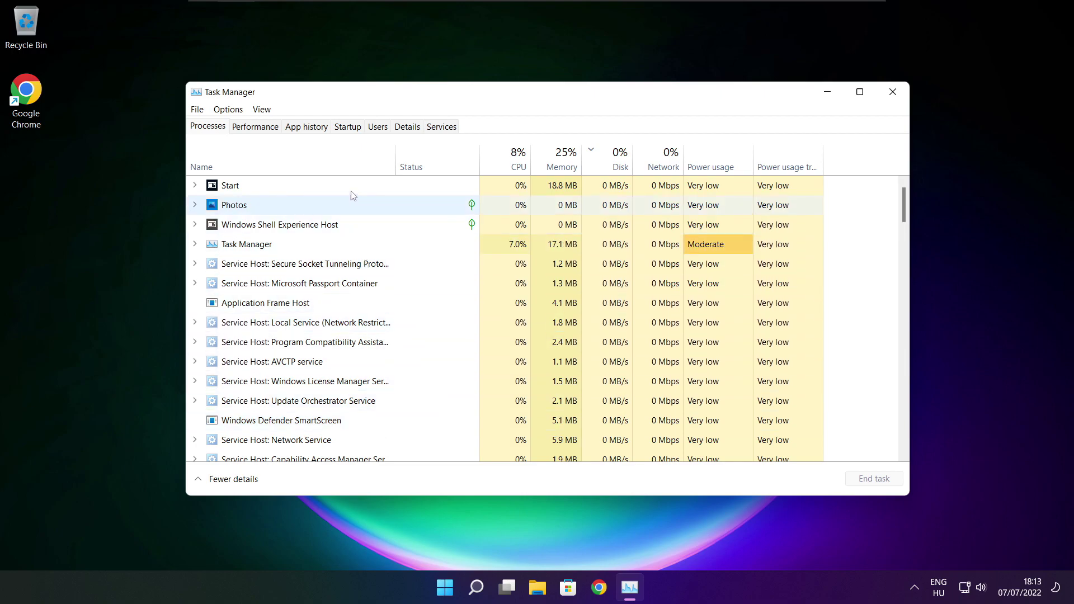
pyautogui.click(351, 131)
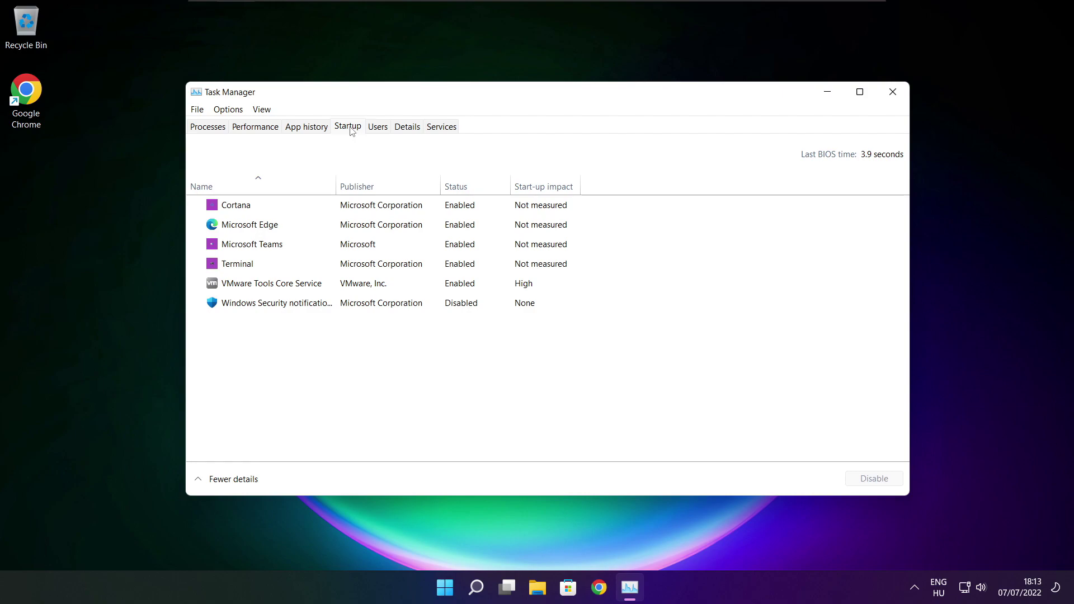
# - Disable Cortana, Microsoft Edge, Microsoft Teams and Terminal at startup, then close Task Manager
pyautogui.click(394, 211)
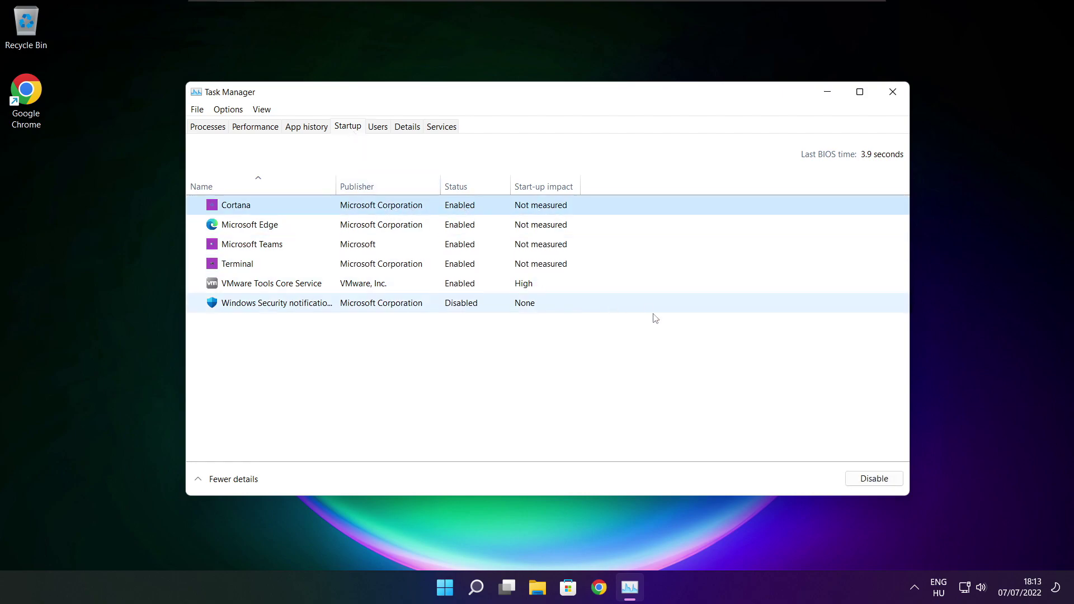
pyautogui.click(875, 485)
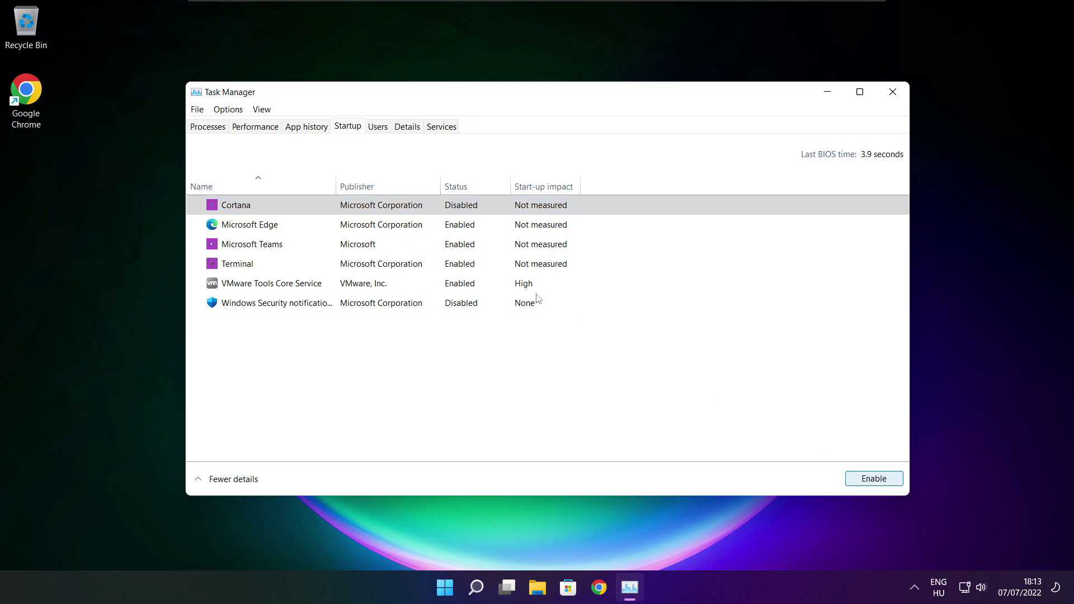
pyautogui.click(333, 231)
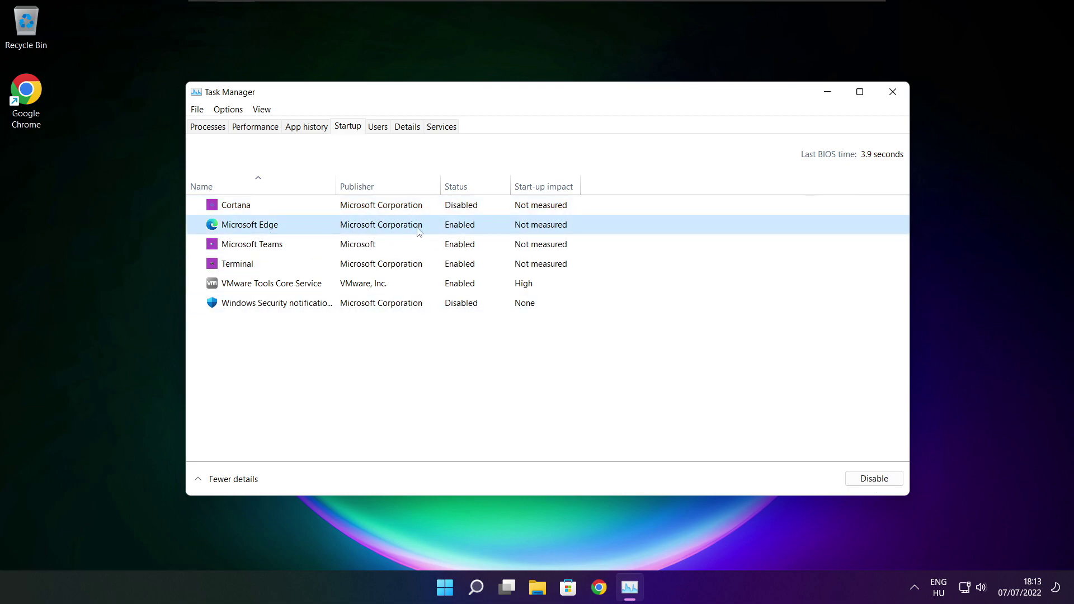
pyautogui.click(873, 480)
pyautogui.click(473, 248)
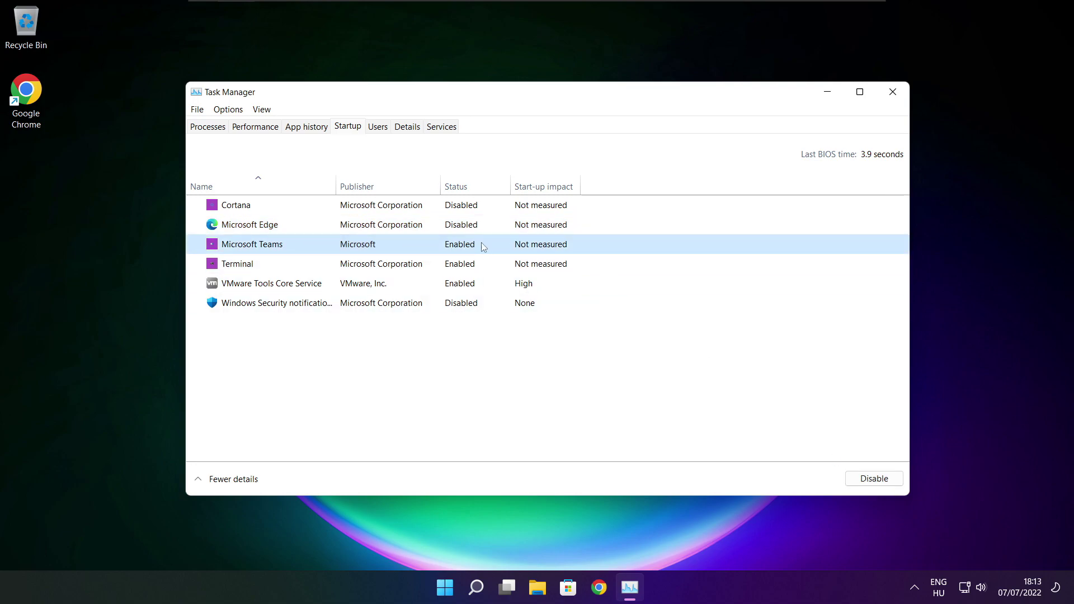
pyautogui.click(873, 479)
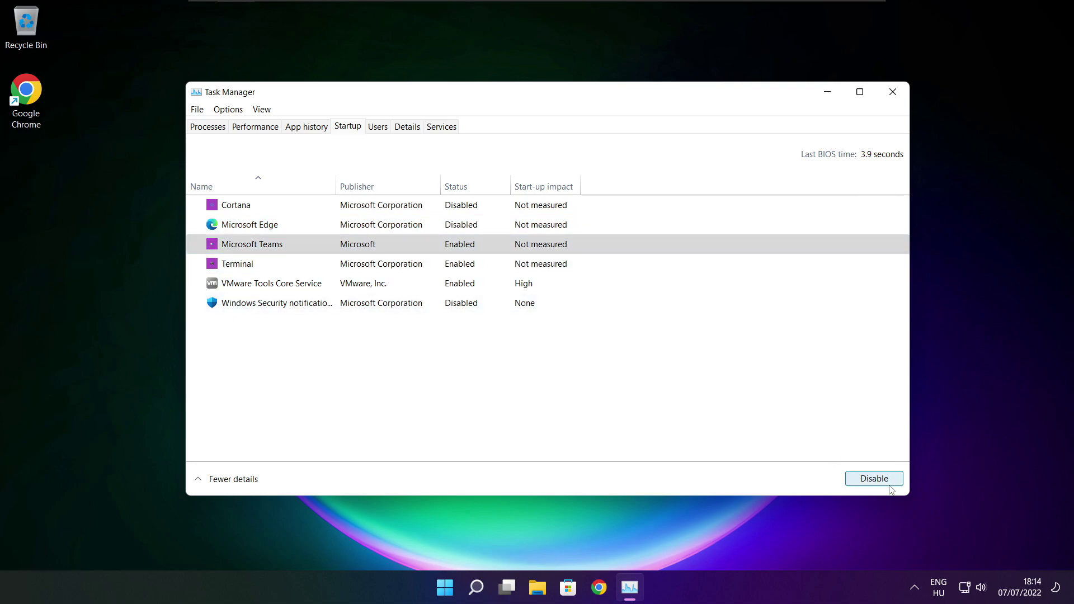
pyautogui.click(403, 267)
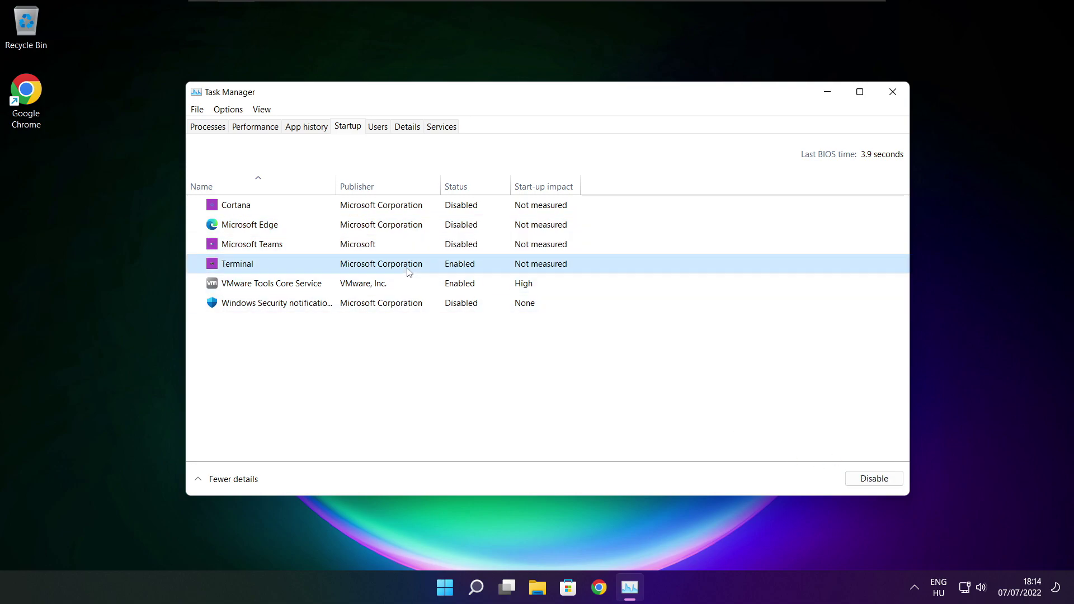
pyautogui.click(885, 481)
pyautogui.click(502, 267)
pyautogui.click(893, 93)
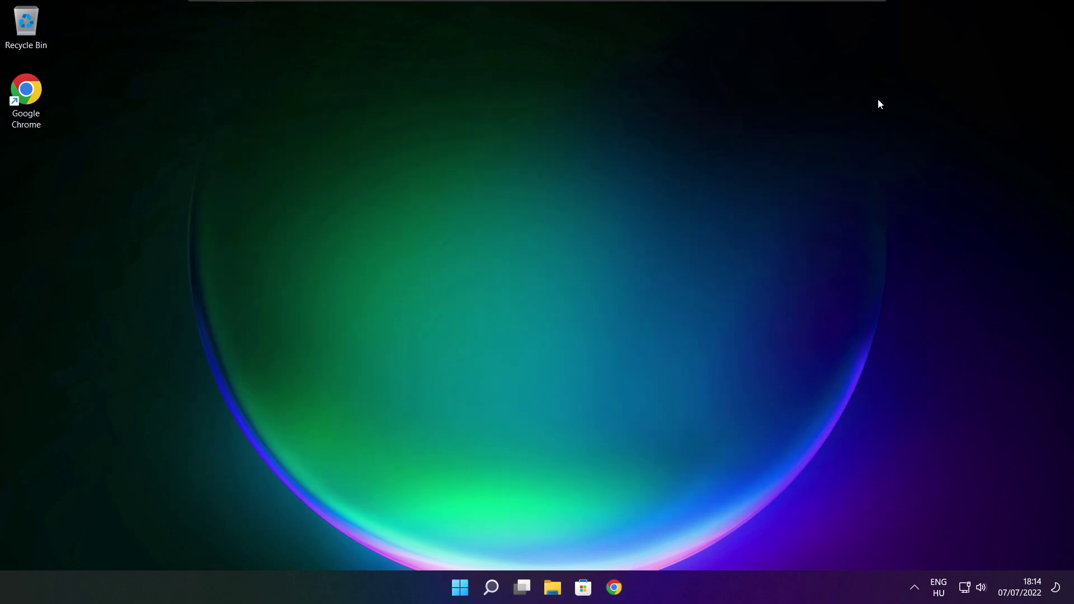
# - Search 'optimise', analyse drive C: (9% fragmented), start its optimisation, and close Optimise Drives
pyautogui.click(492, 595)
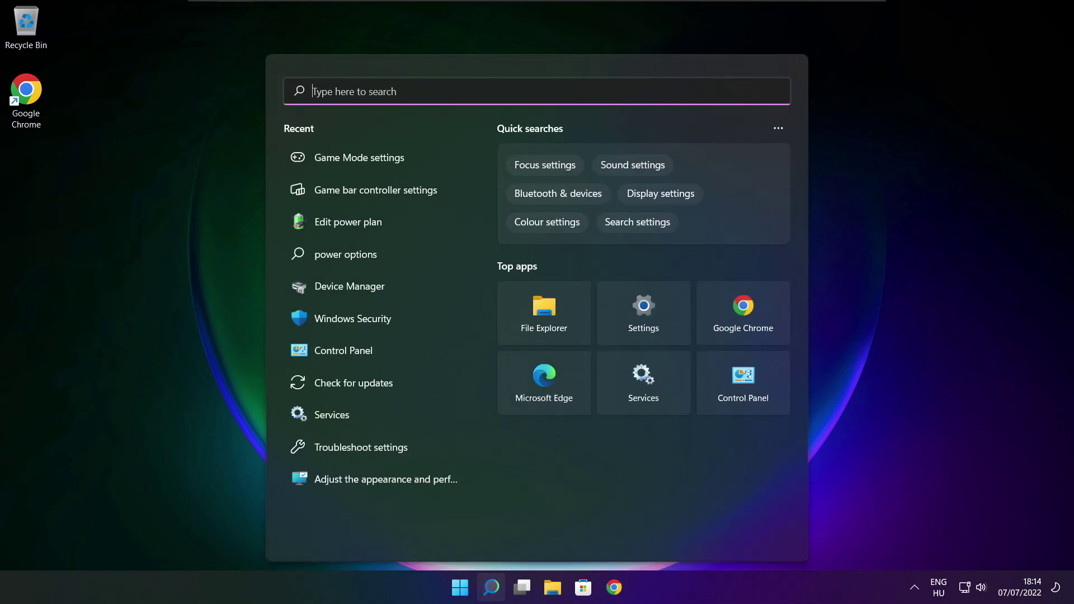
pyautogui.write('optimi')
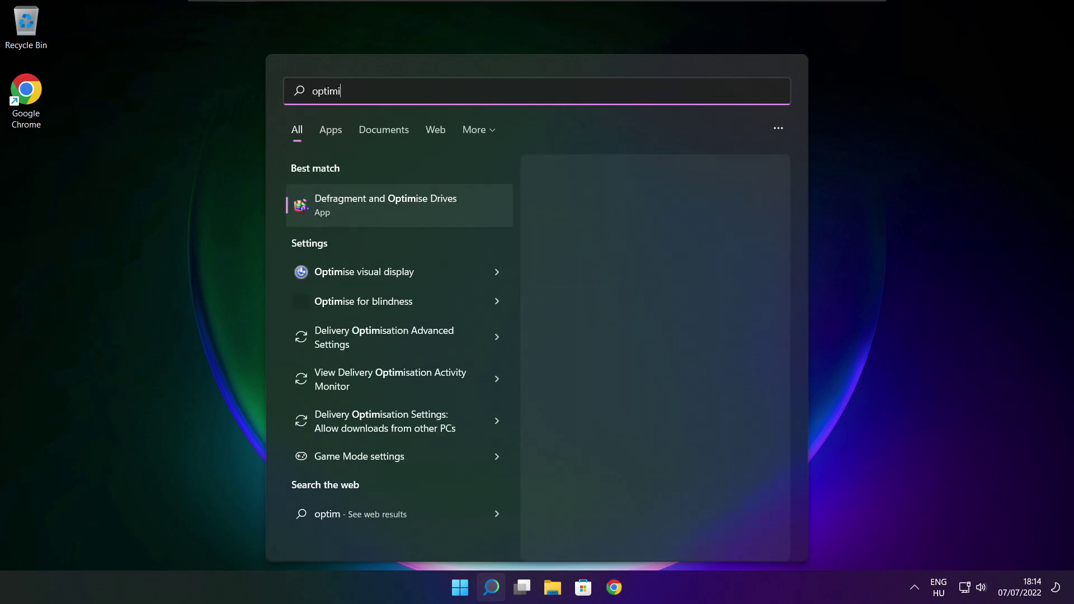
pyautogui.write('se')
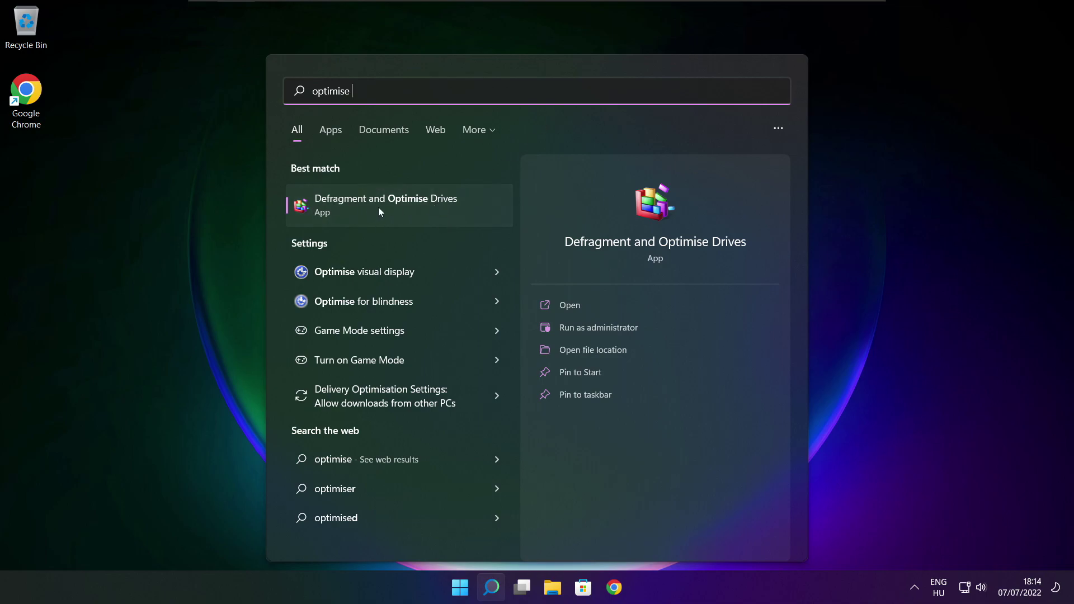
pyautogui.click(412, 204)
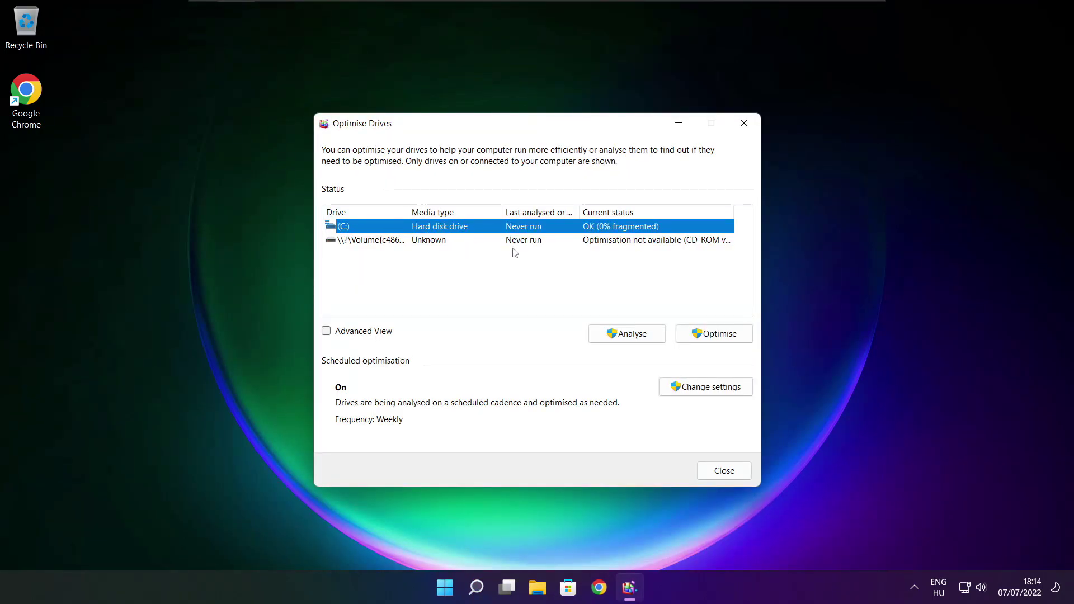
pyautogui.click(619, 334)
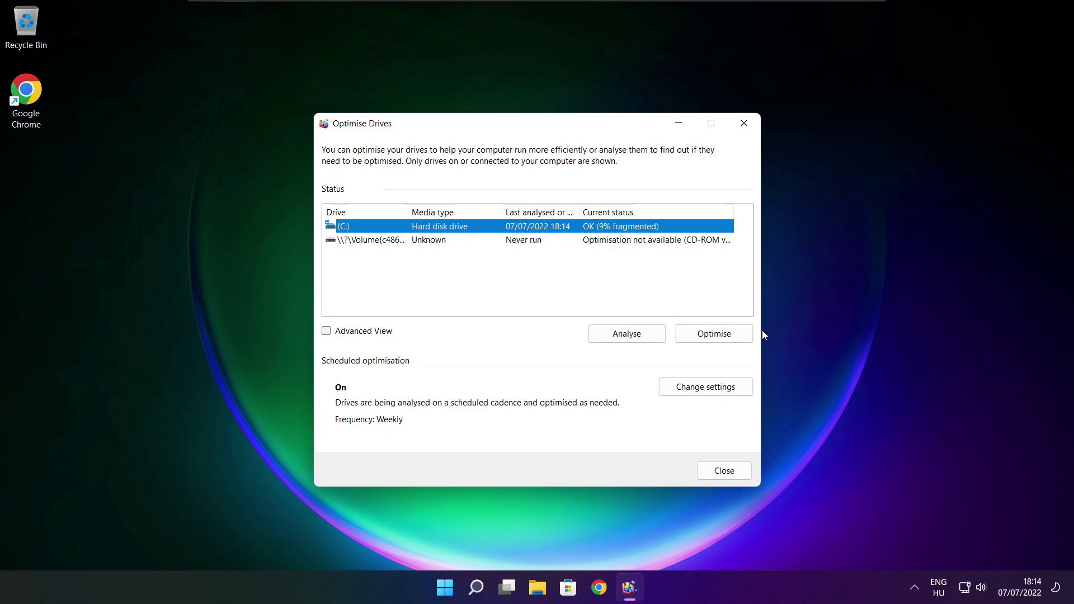
pyautogui.click(720, 338)
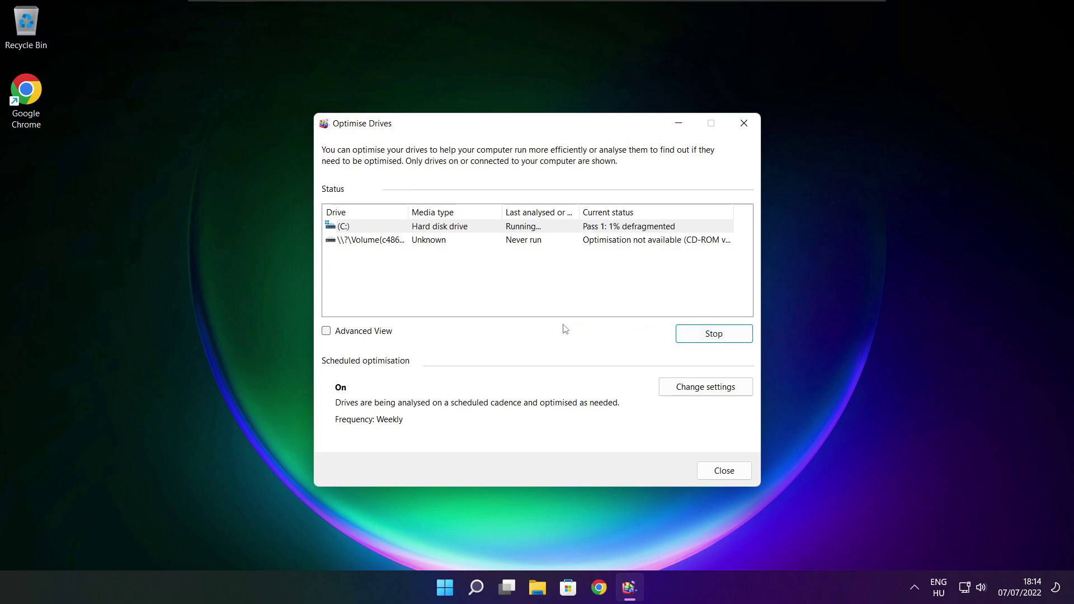
pyautogui.hotkey('alt', 'F4')
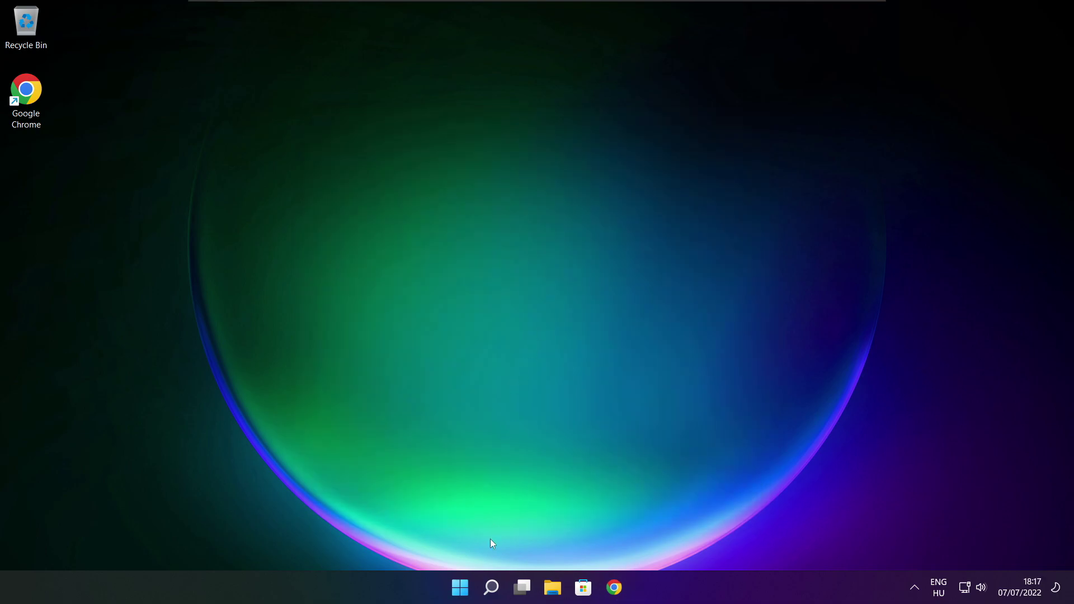
# - Search 'updates' and run a Windows Update check (up to date, 18:18), then close Settings
pyautogui.click(492, 587)
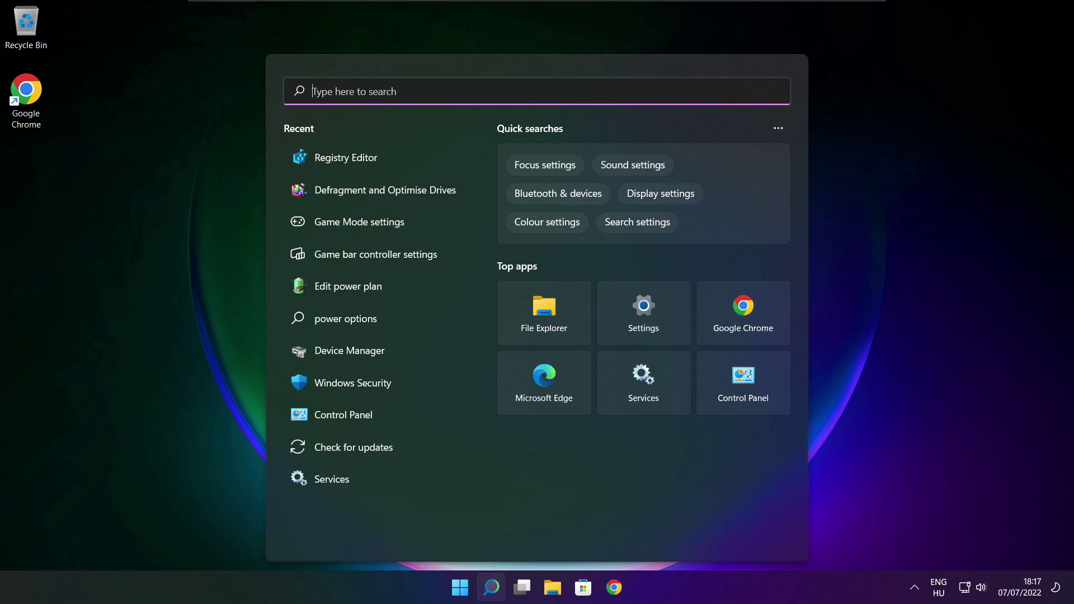
pyautogui.write('updates')
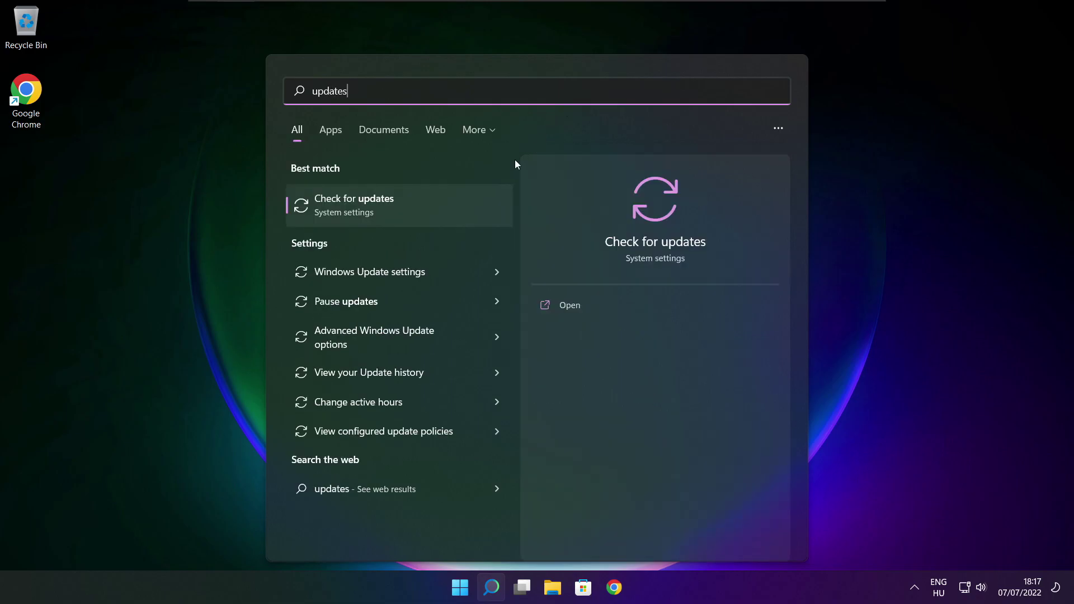
pyautogui.click(391, 208)
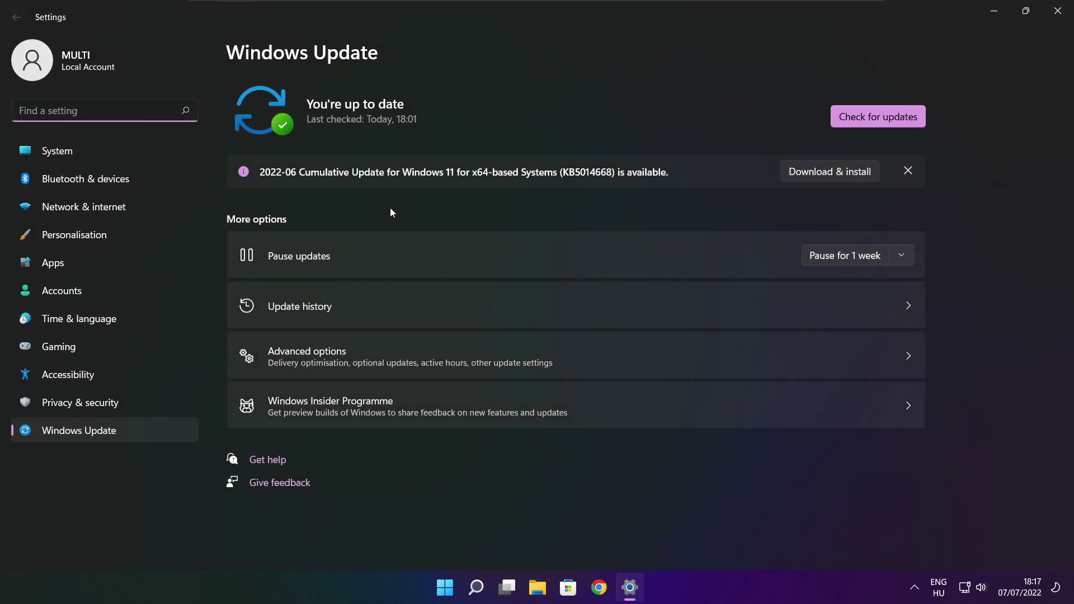
pyautogui.click(878, 117)
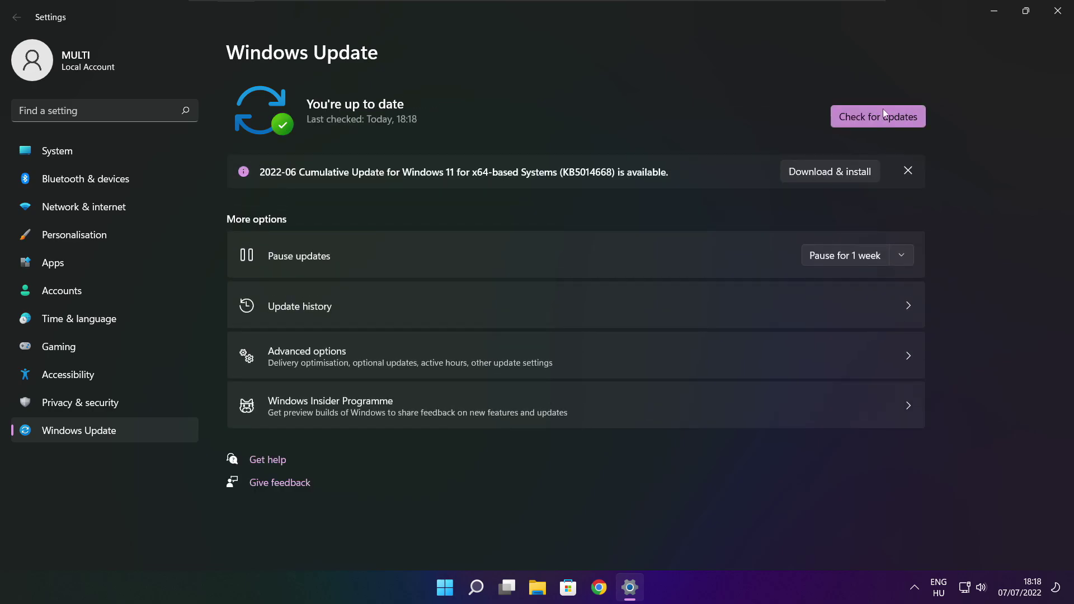
pyautogui.click(1057, 12)
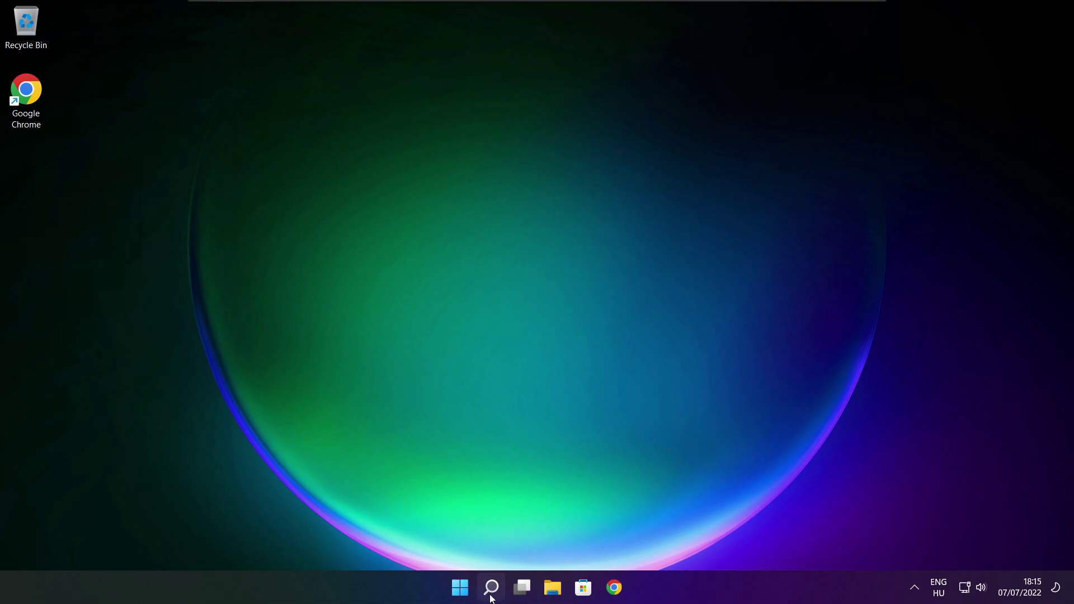
# - Launch regedit and navigate to HKEY_CURRENT_USER\System\GameConfigStore to list its values
pyautogui.click(491, 588)
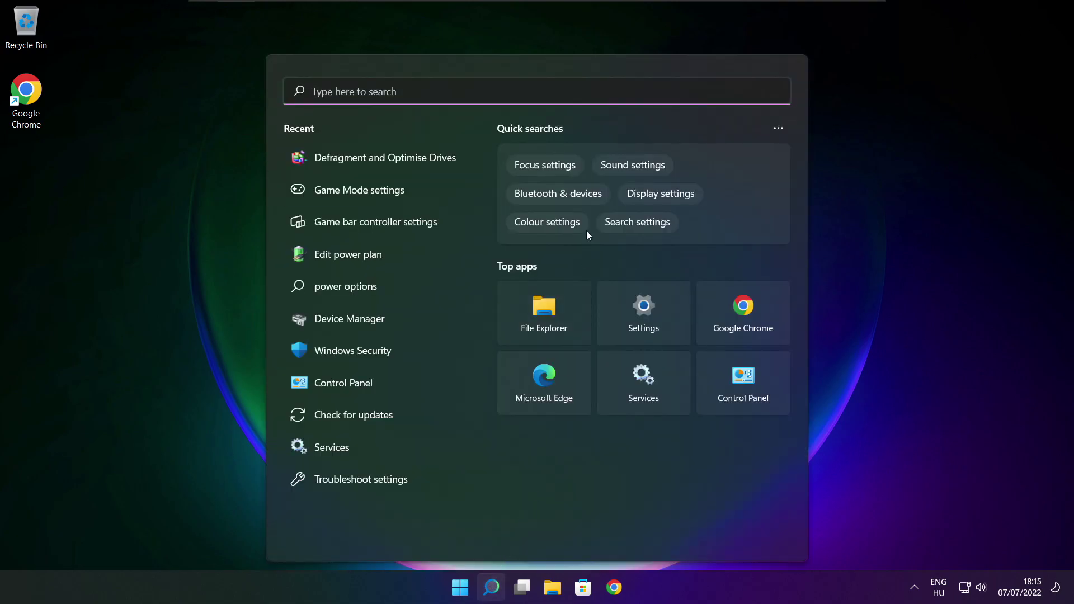
pyautogui.write('regedit')
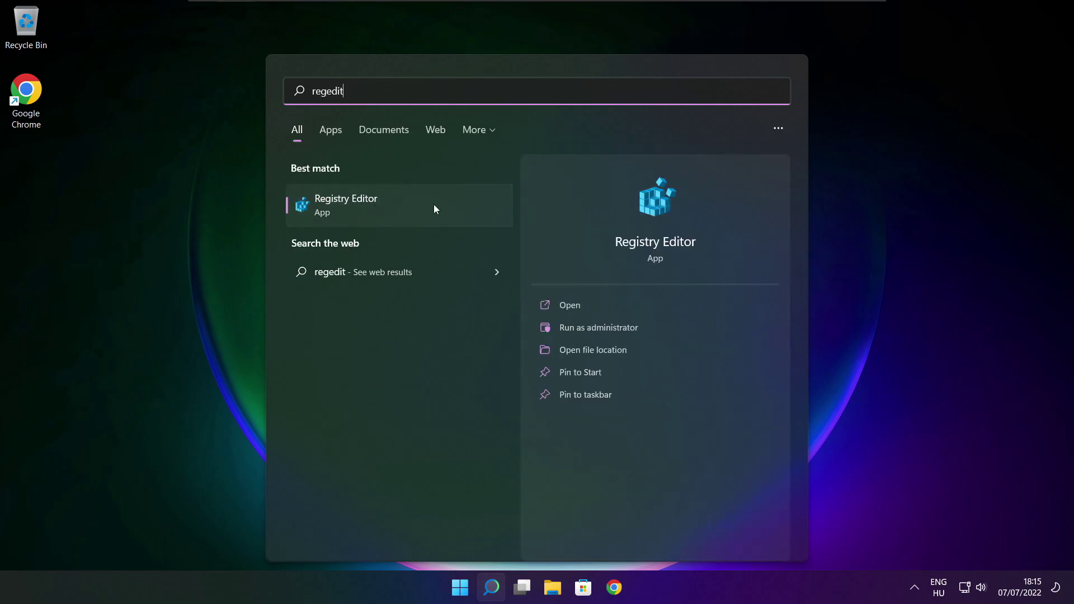
pyautogui.click(410, 206)
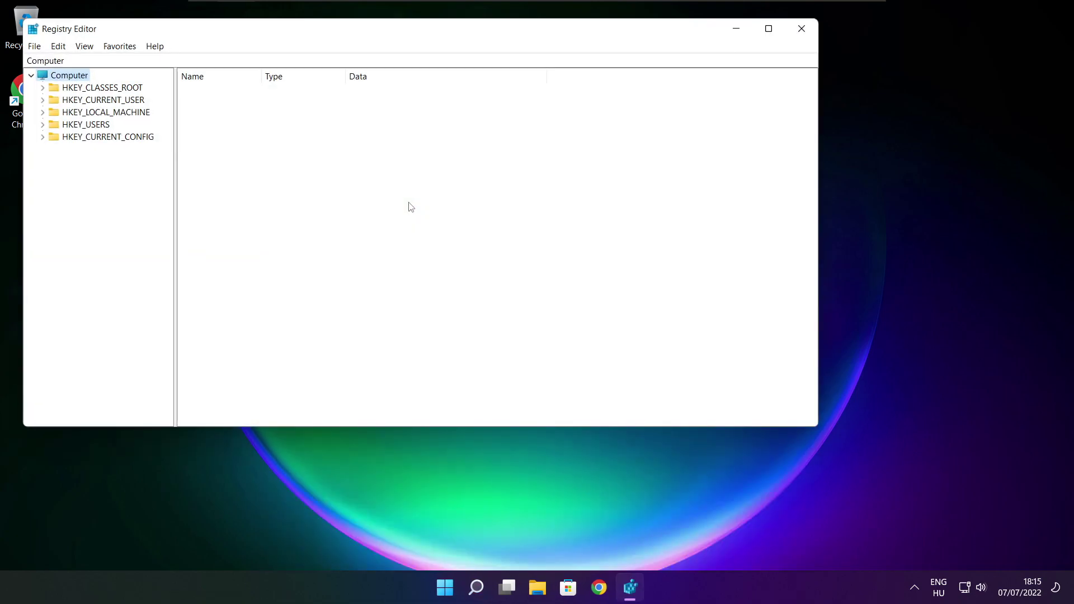
pyautogui.moveTo(323, 31); pyautogui.dragTo(435, 113)
pyautogui.click(180, 183)
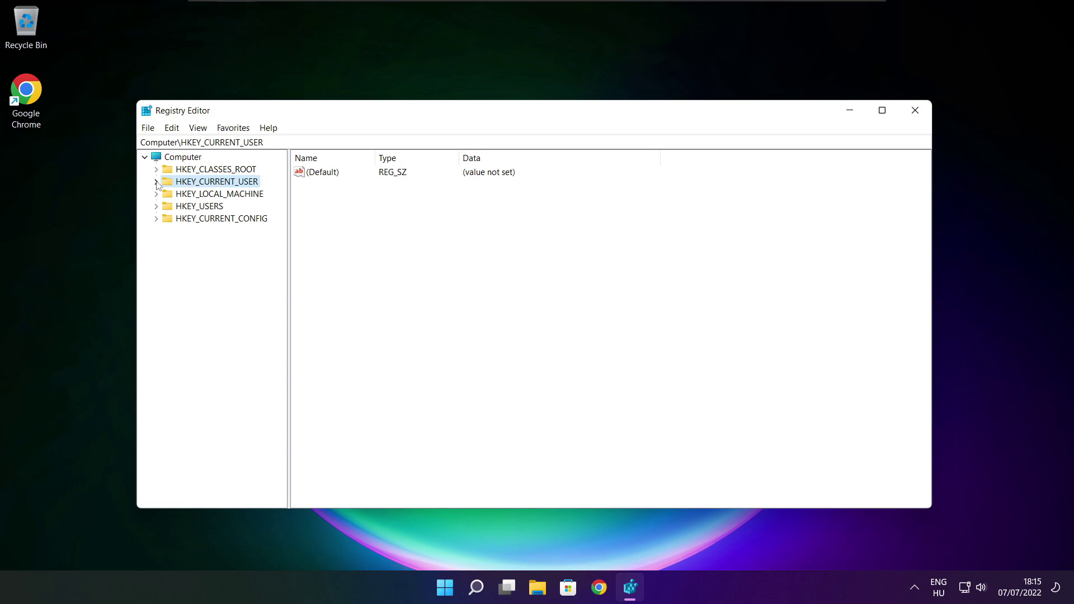
pyautogui.click(156, 182)
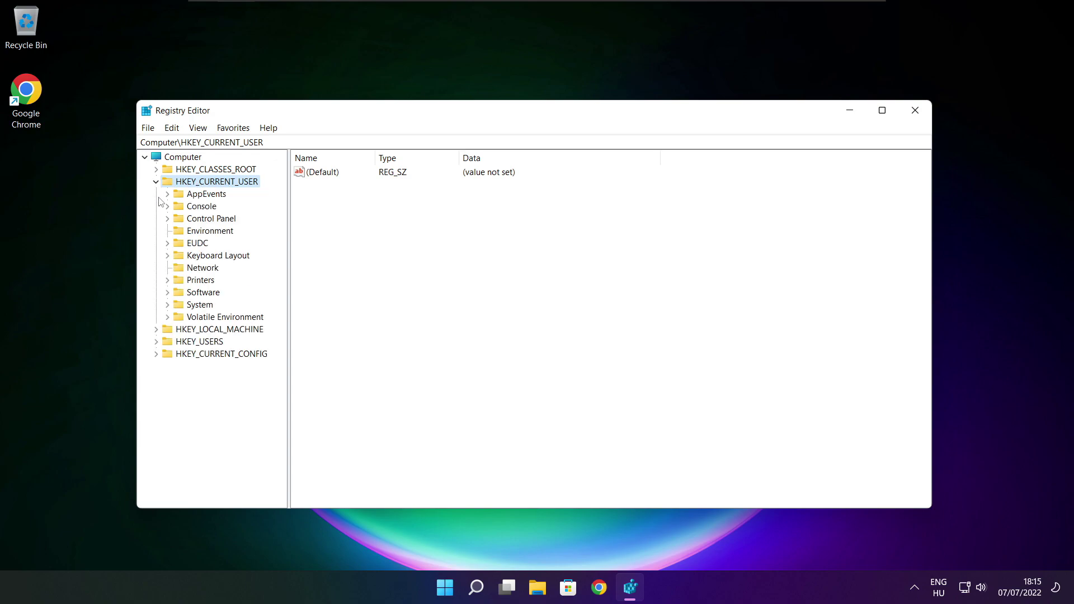
pyautogui.click(178, 307)
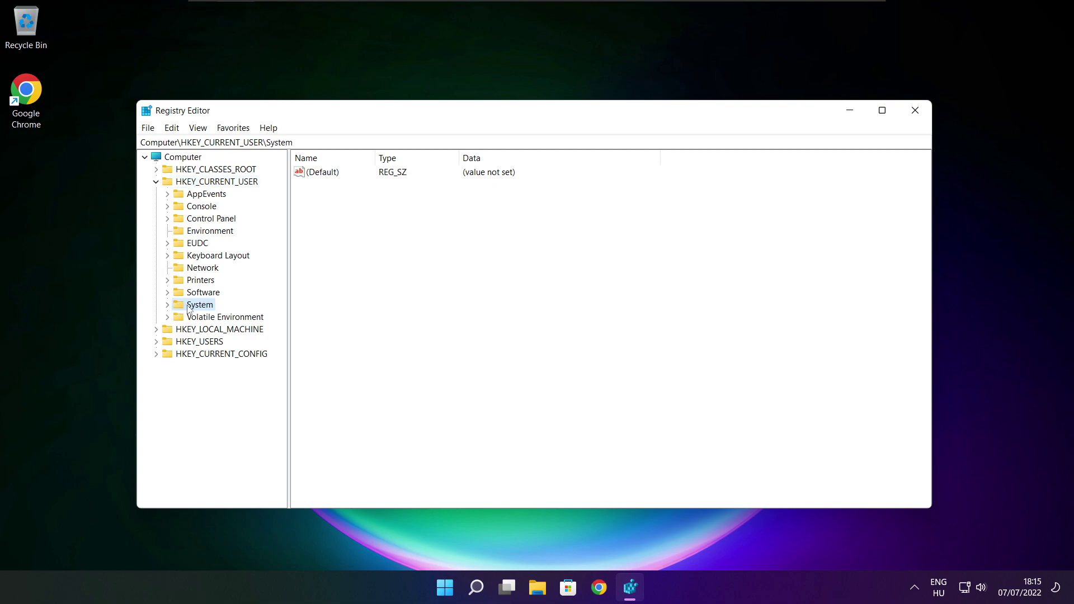
pyautogui.click(168, 305)
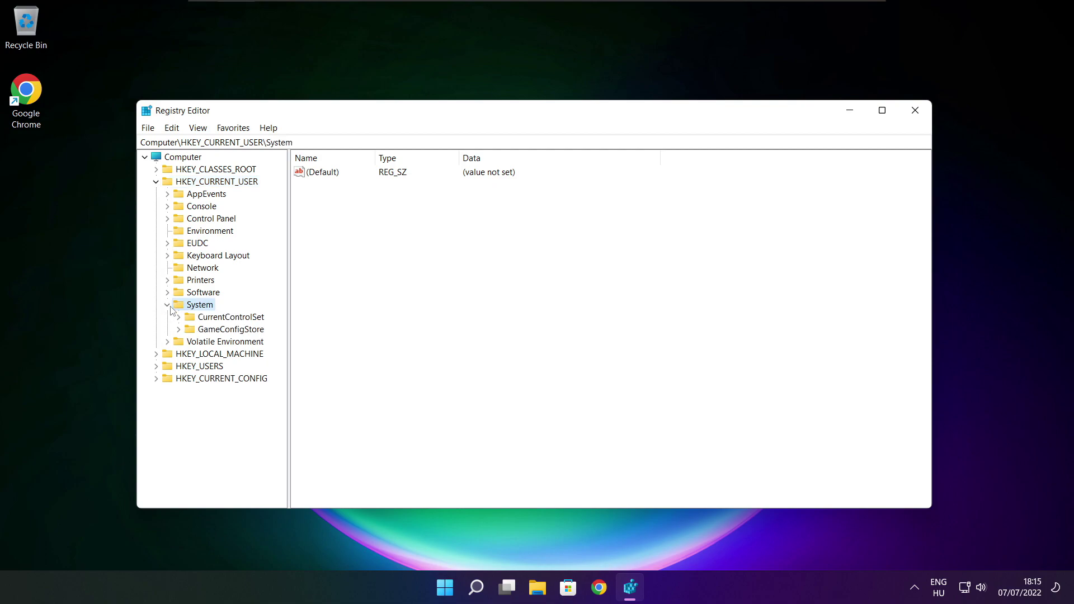
pyautogui.click(201, 334)
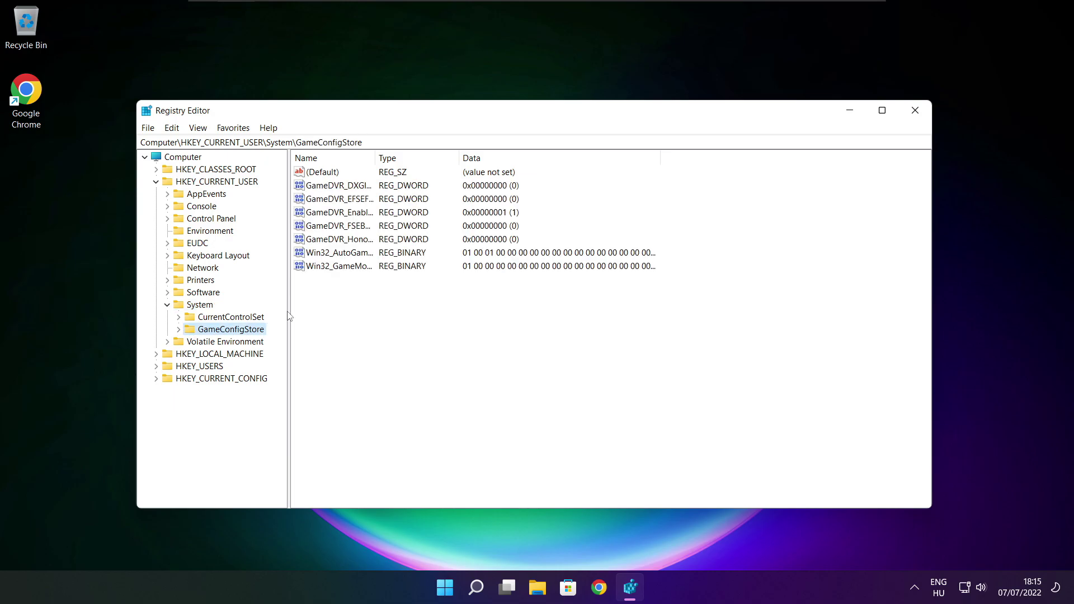
pyautogui.moveTo(376, 156); pyautogui.dragTo(470, 157)
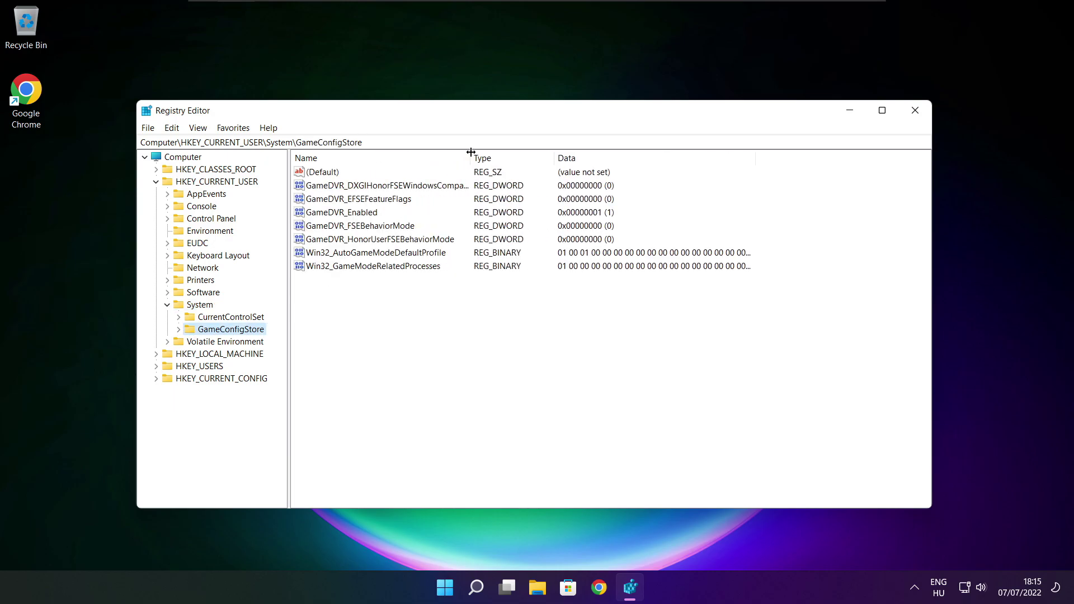
# - Change GameDVR_Enabled's value data from 1 to 0 and collapse HKEY_CURRENT_USER
pyautogui.click(336, 212)
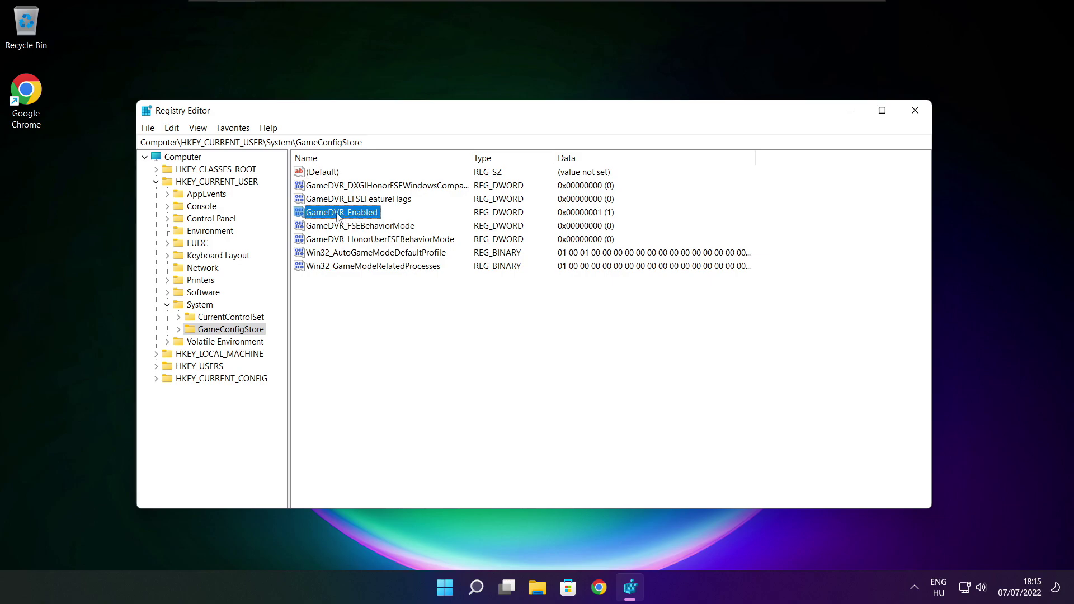
pyautogui.doubleClick(339, 216)
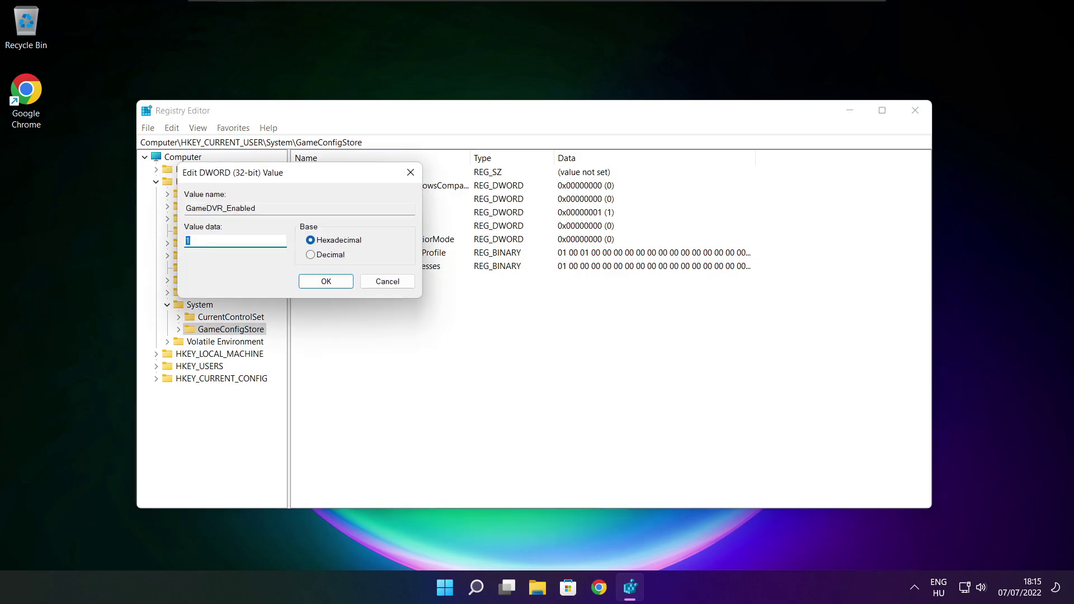
pyautogui.moveTo(316, 179); pyautogui.dragTo(565, 221)
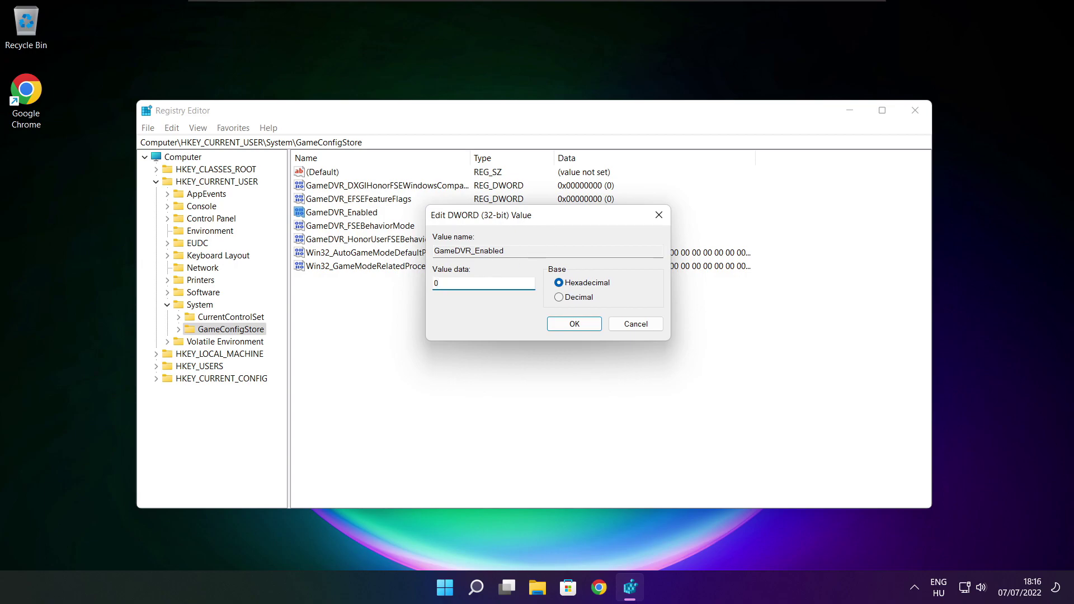
pyautogui.write('0')
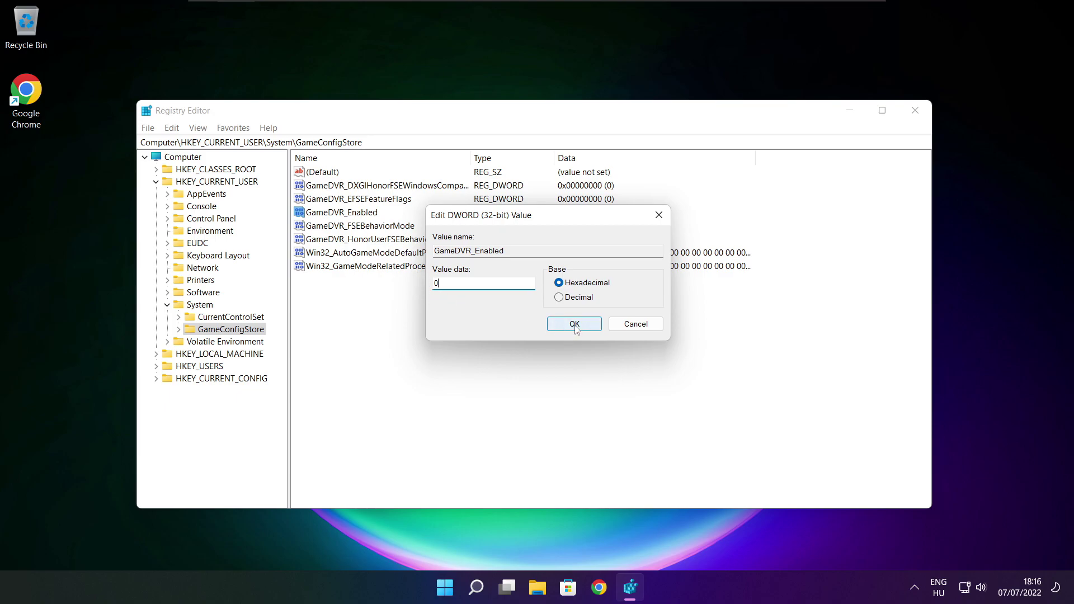
pyautogui.click(575, 325)
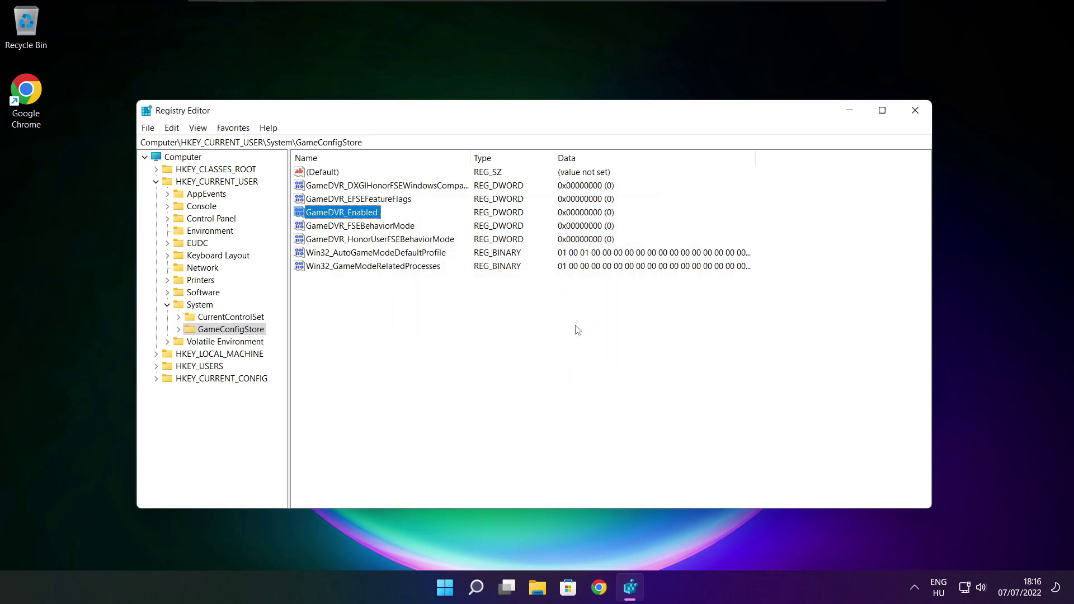
pyautogui.click(156, 183)
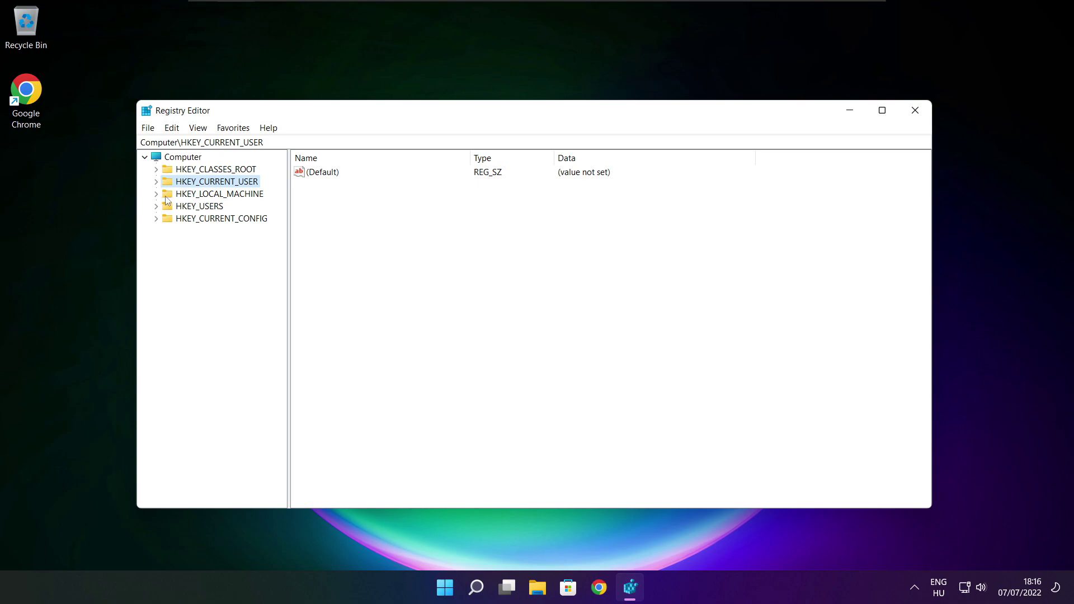
# - Expand HKEY_LOCAL_MACHINE > SOFTWARE > Microsoft in the registry tree
pyautogui.click(164, 196)
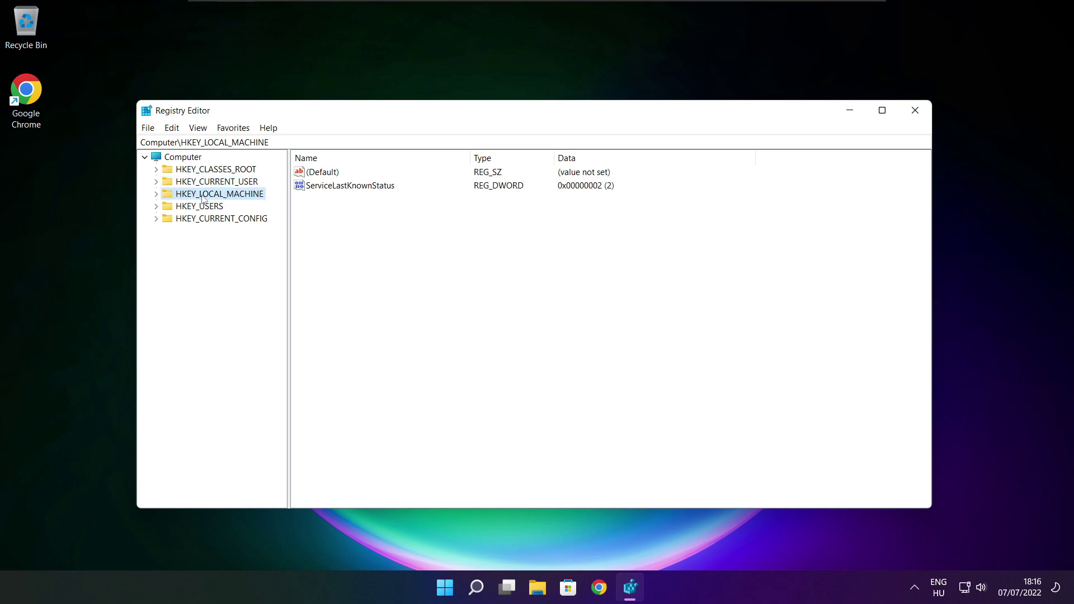
pyautogui.click(157, 194)
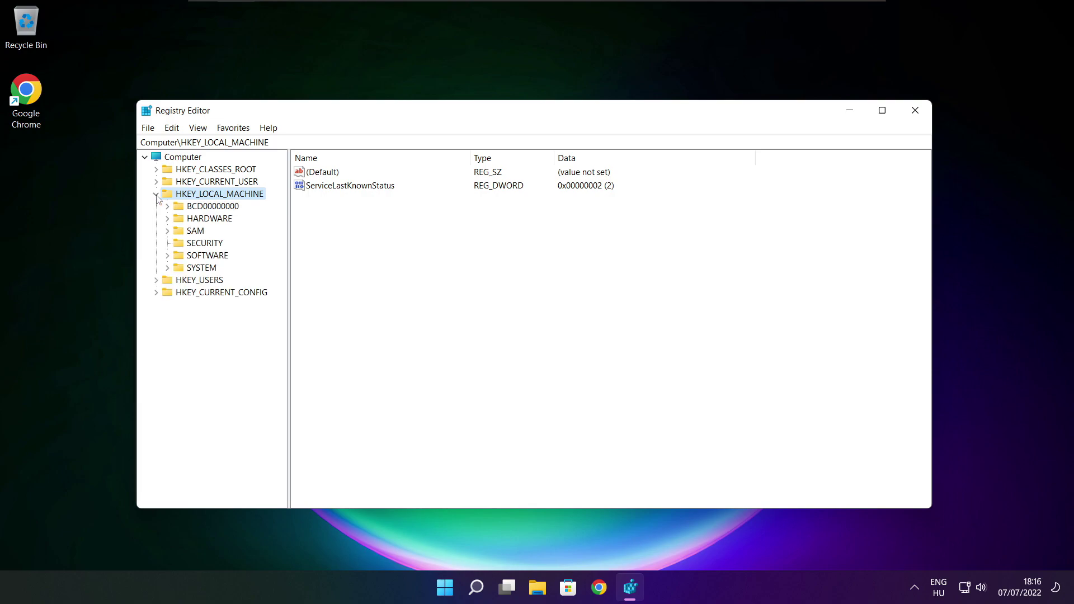
pyautogui.click(195, 258)
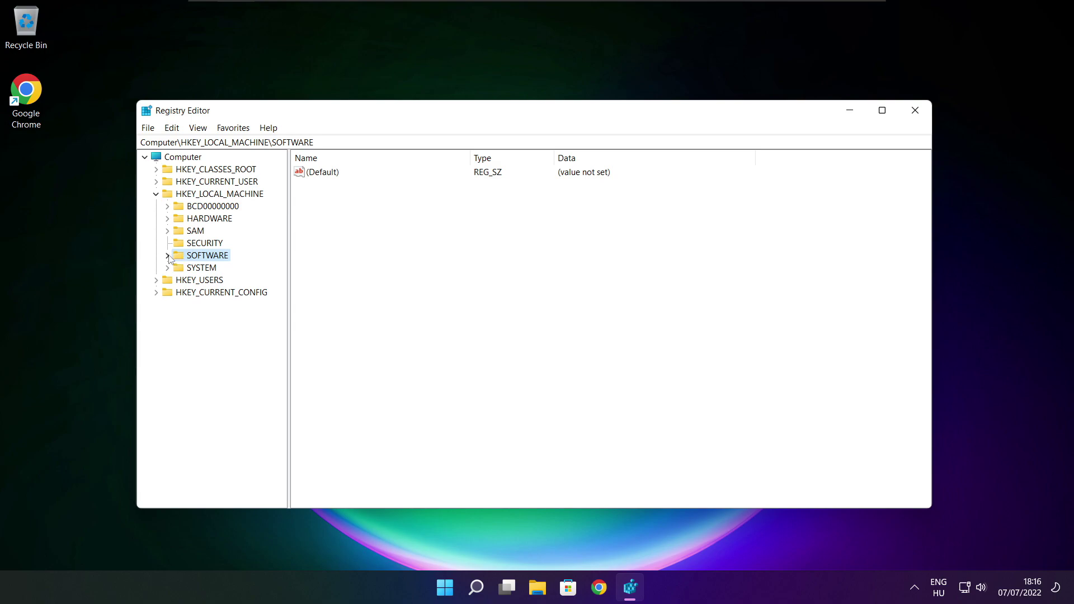
pyautogui.click(168, 256)
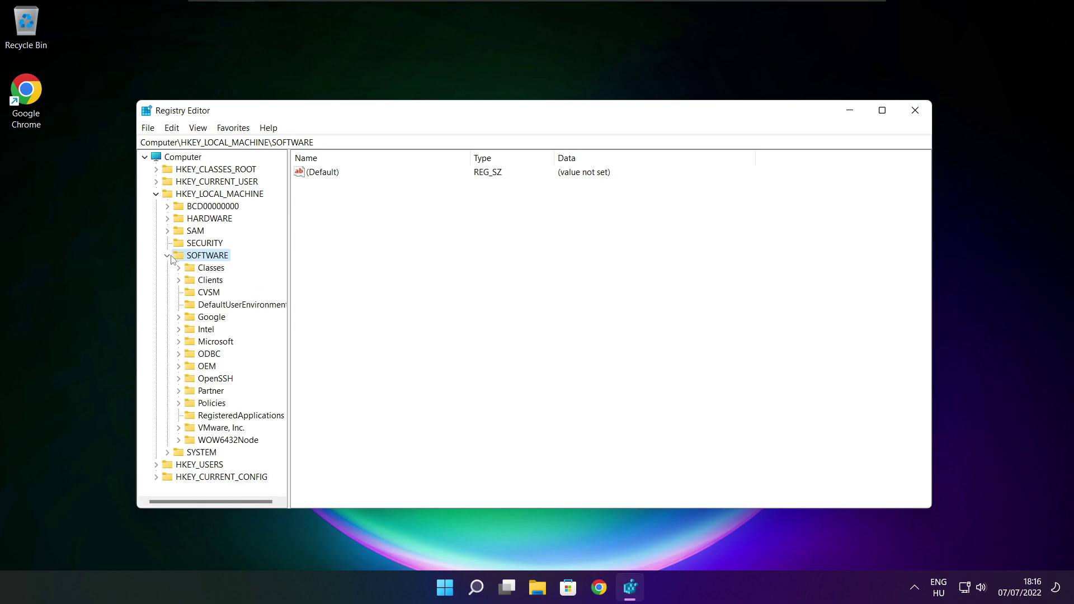
pyautogui.click(208, 343)
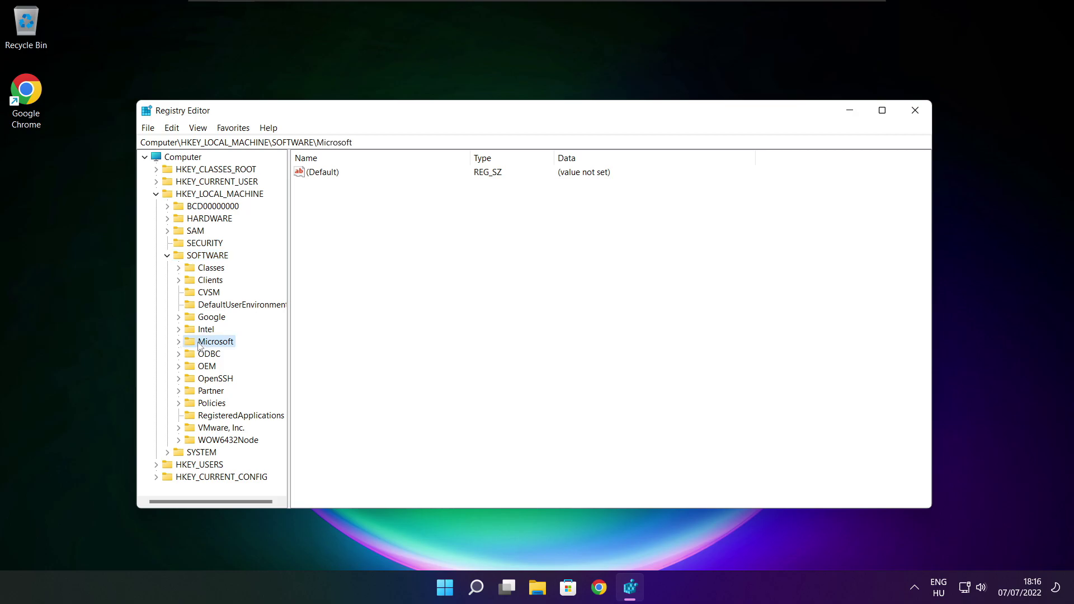
pyautogui.click(179, 343)
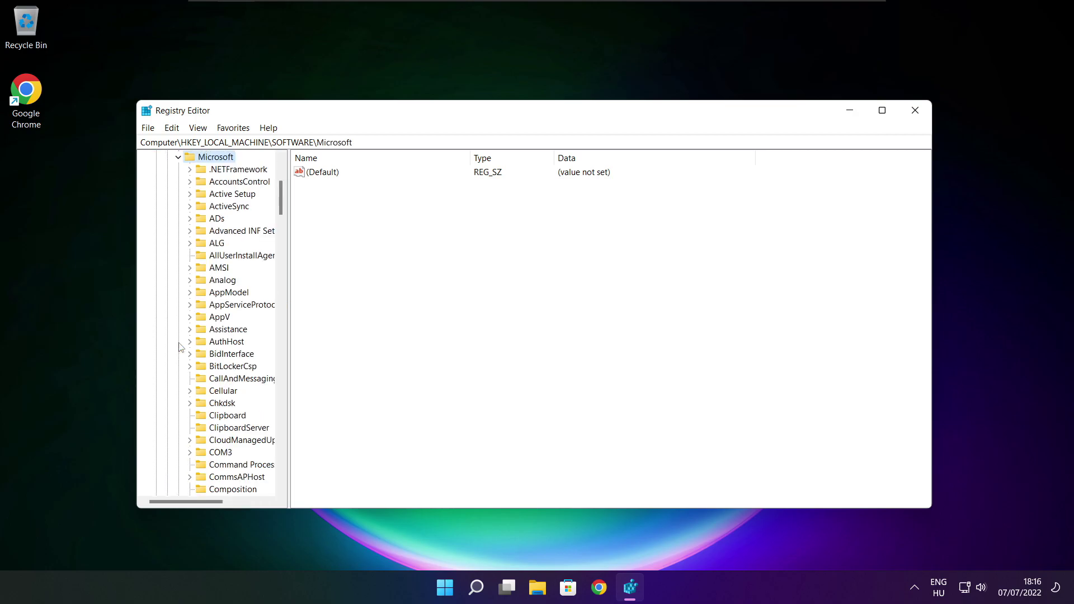
pyautogui.scroll(-20, 220, 335)
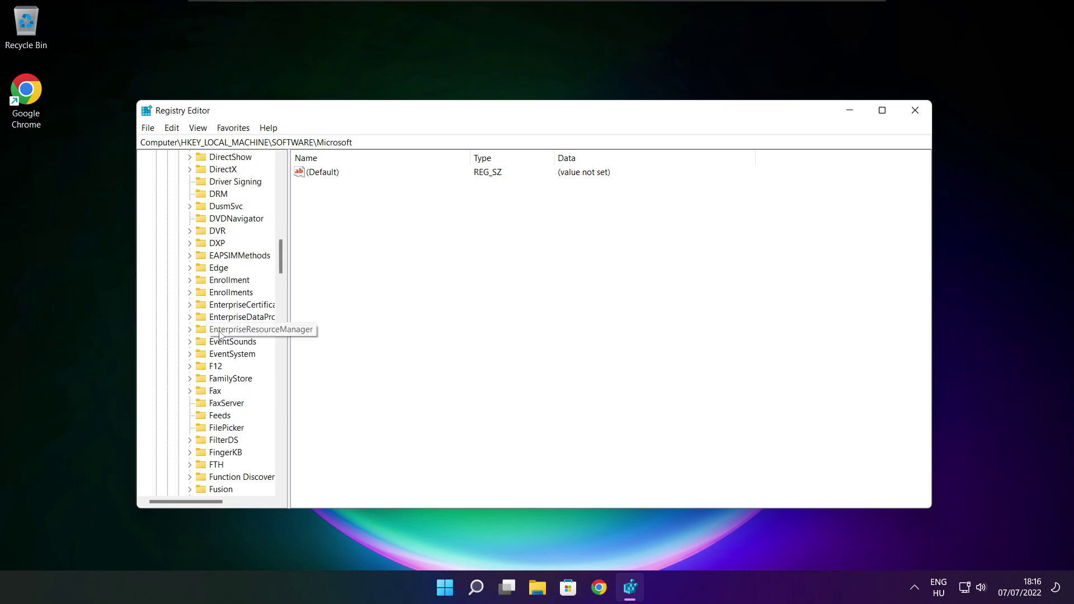
pyautogui.scroll(-20, 220, 335)
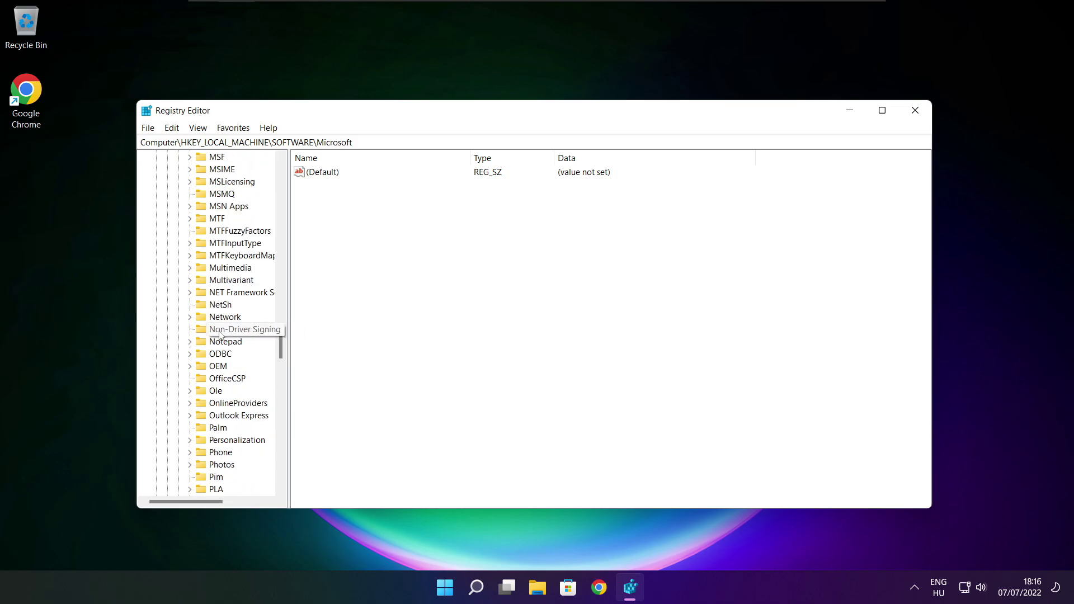
pyautogui.scroll(-1, 220, 334)
pyautogui.scroll(1, 219, 335)
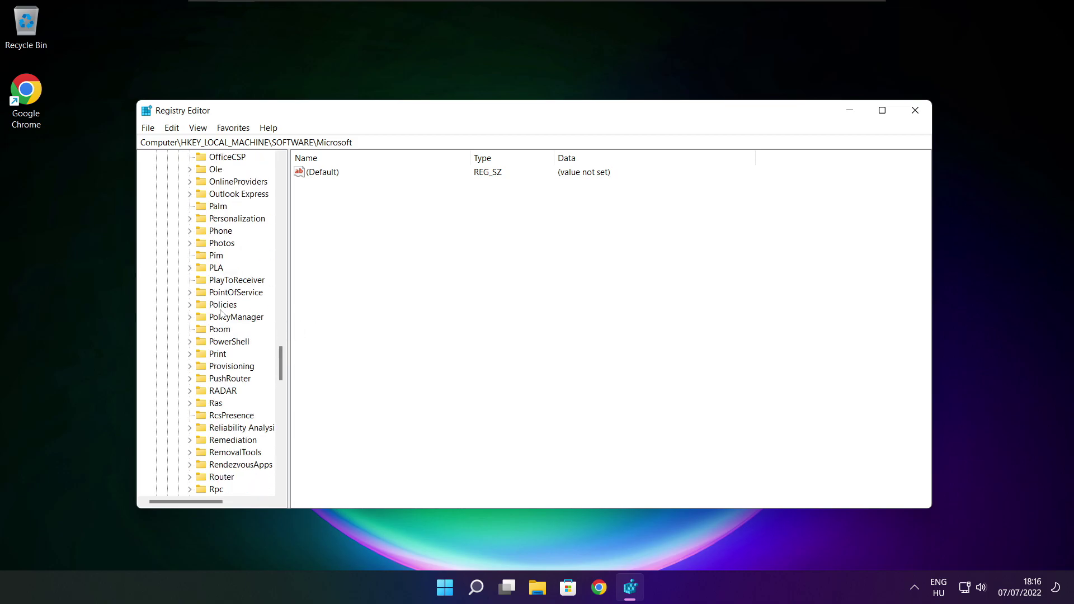
# - Expand PolicyManager > default under the Microsoft key
pyautogui.click(220, 318)
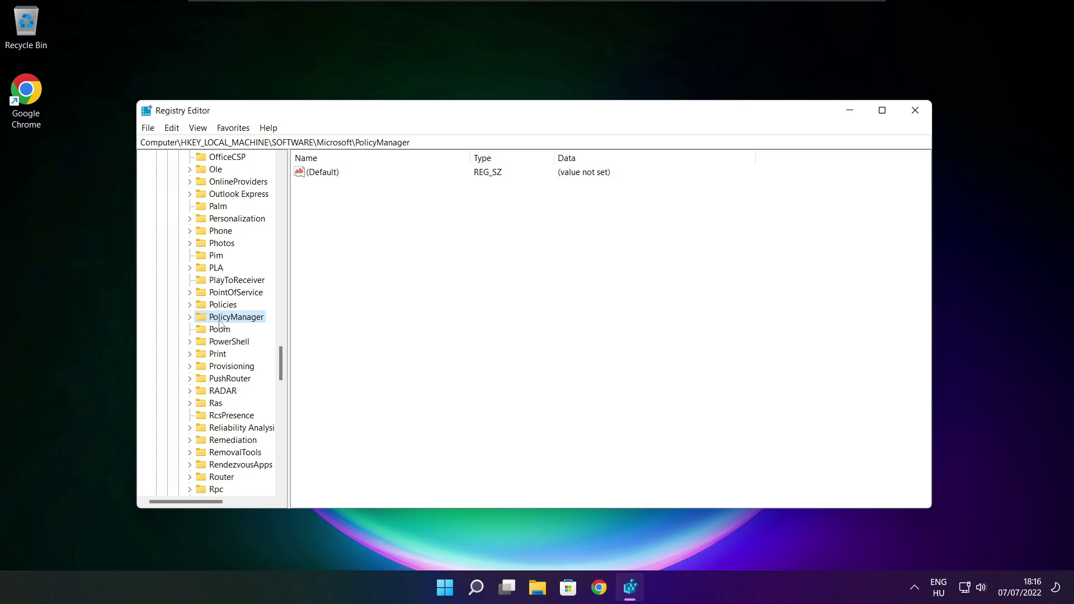
pyautogui.click(189, 317)
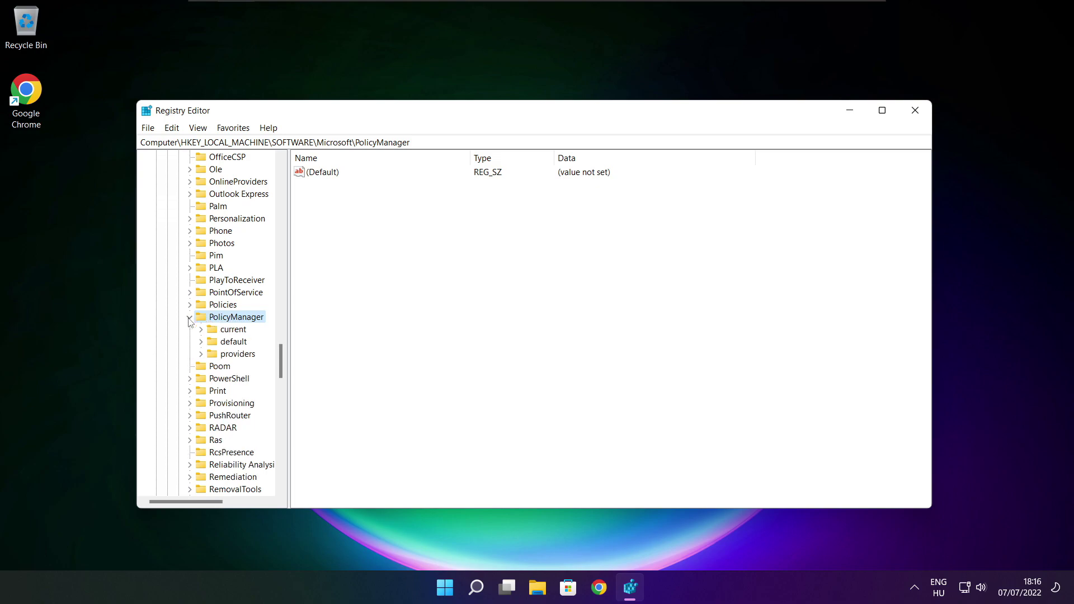
pyautogui.click(234, 344)
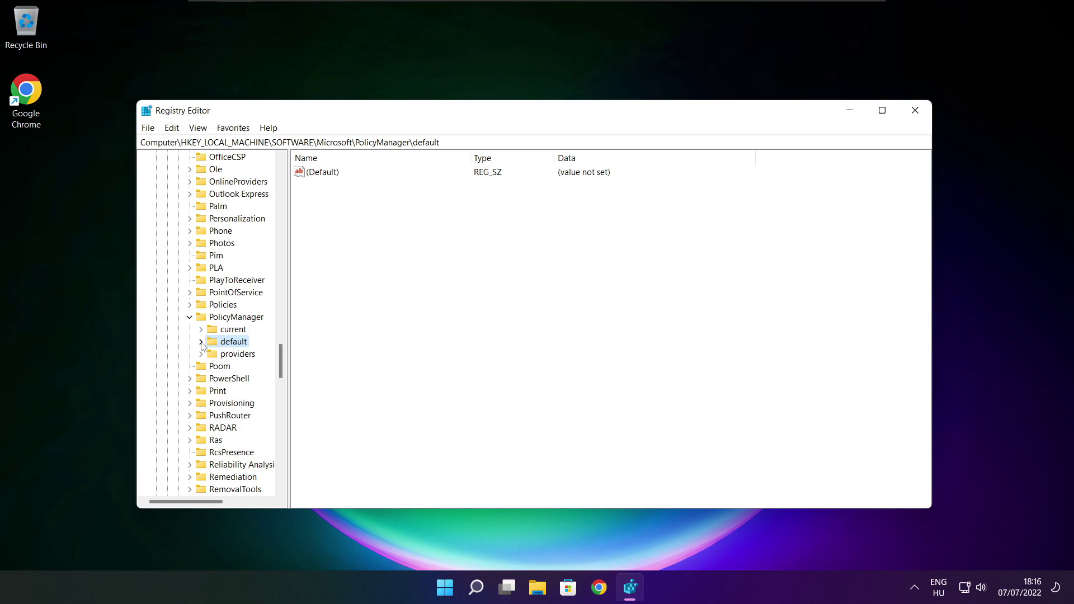
pyautogui.click(201, 342)
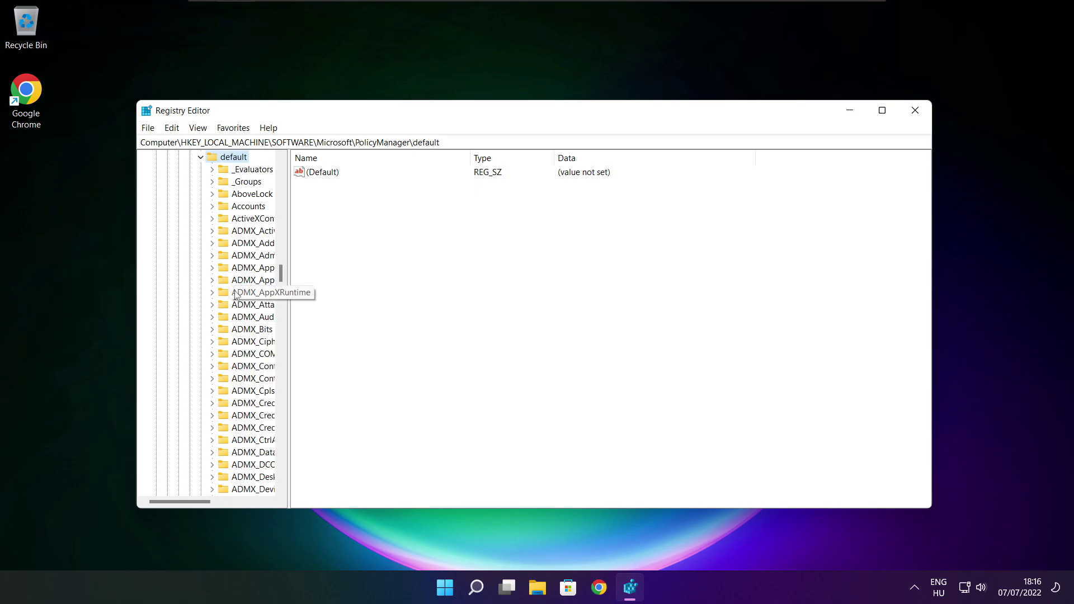
pyautogui.scroll(-7, 249, 249)
pyautogui.scroll(-20, 249, 249)
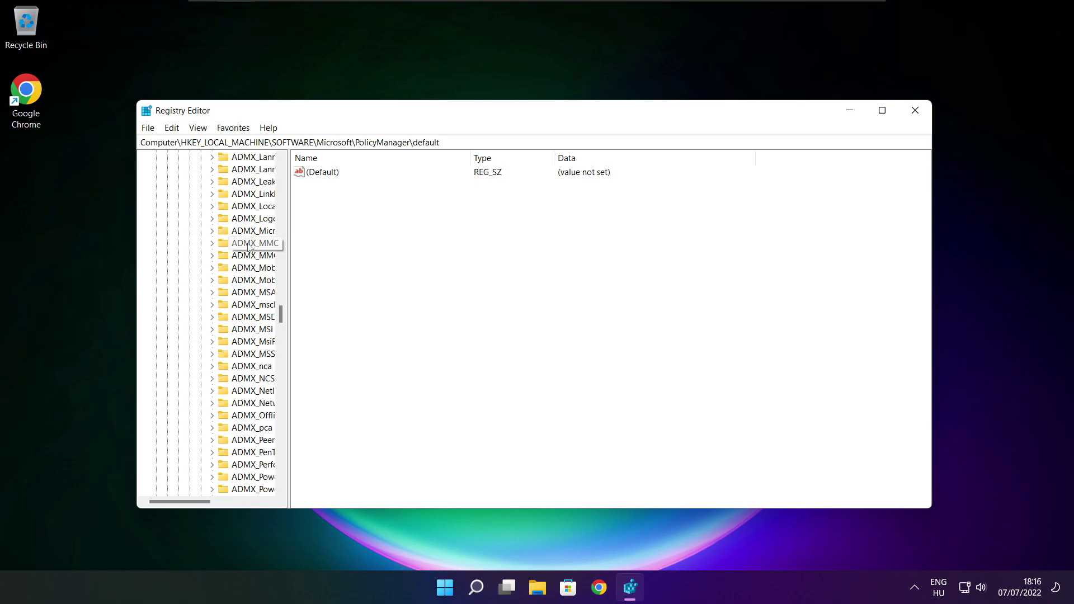
pyautogui.scroll(-3, 249, 246)
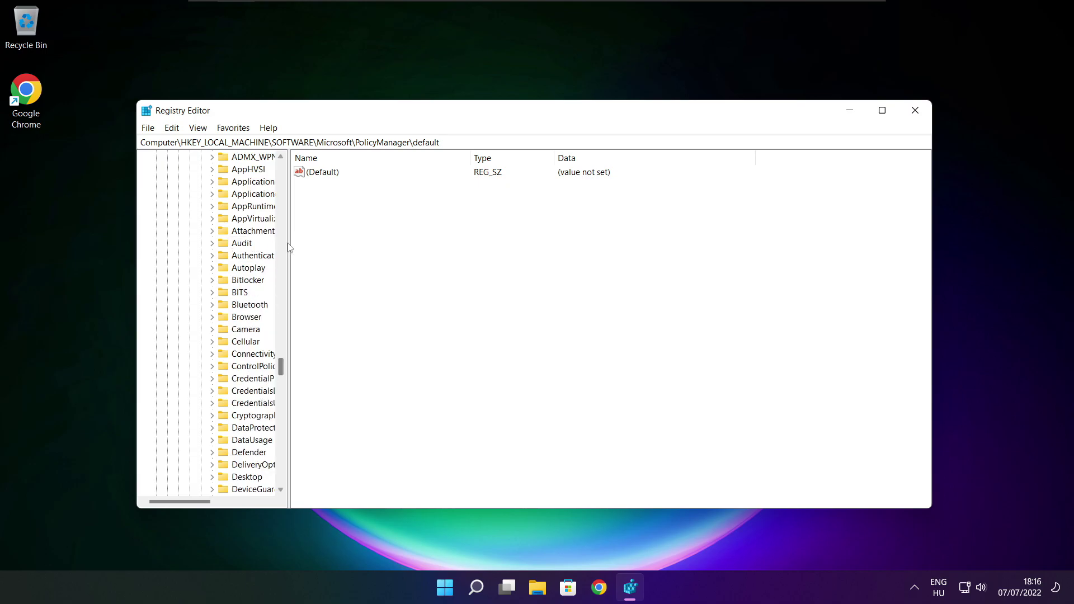
pyautogui.moveTo(289, 244); pyautogui.dragTo(356, 245)
pyautogui.scroll(3, 315, 246)
# - Expand ApplicationManagement and open the AllowGameDVR key, whose value is still 1
pyautogui.click(258, 231)
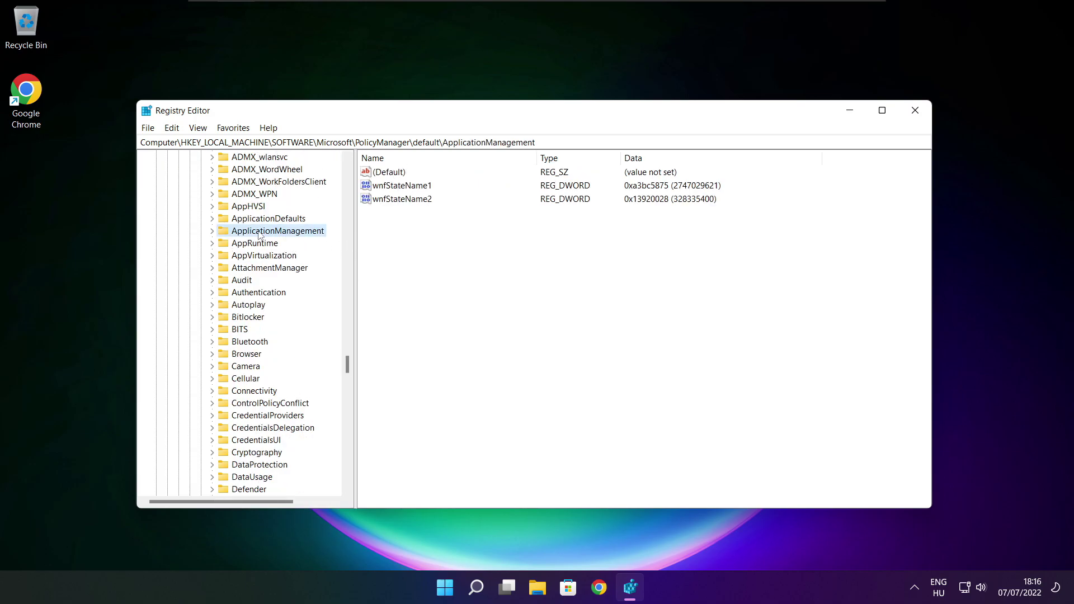
pyautogui.click(212, 232)
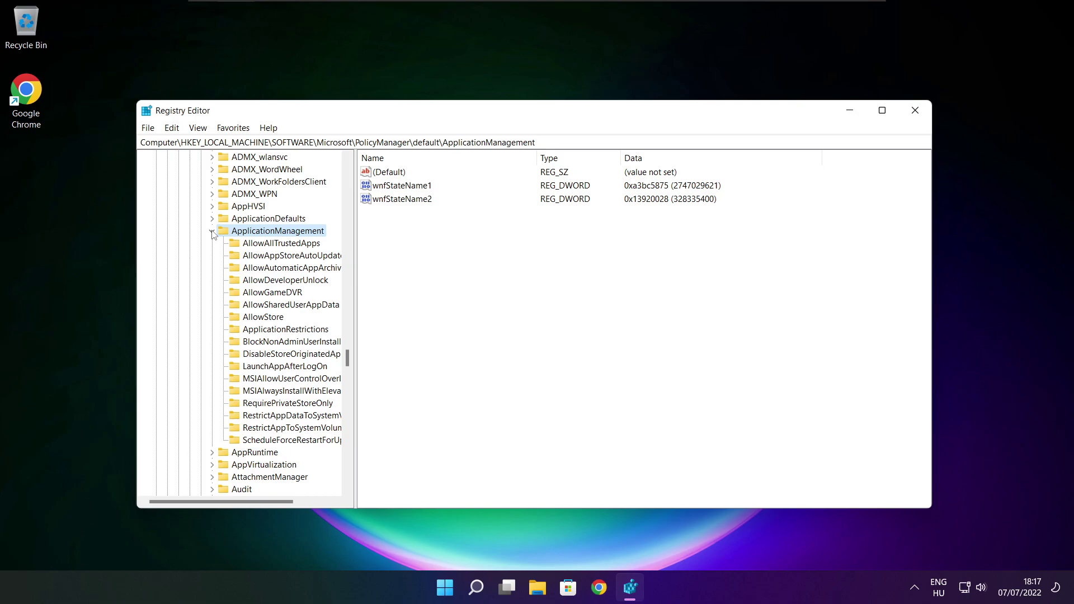
pyautogui.moveTo(355, 281); pyautogui.dragTo(367, 281)
pyautogui.click(284, 294)
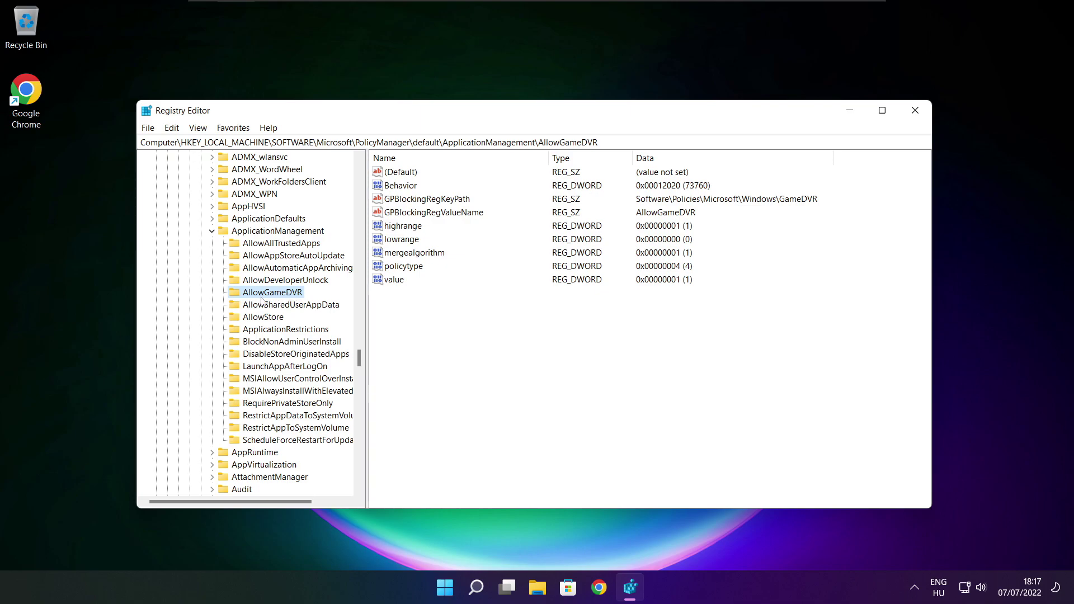
# - Change the AllowGameDVR 'value' entry's data to 0, then close Registry Editor
pyautogui.click(396, 281)
pyautogui.doubleClick(395, 281)
pyautogui.moveTo(301, 179); pyautogui.dragTo(546, 223)
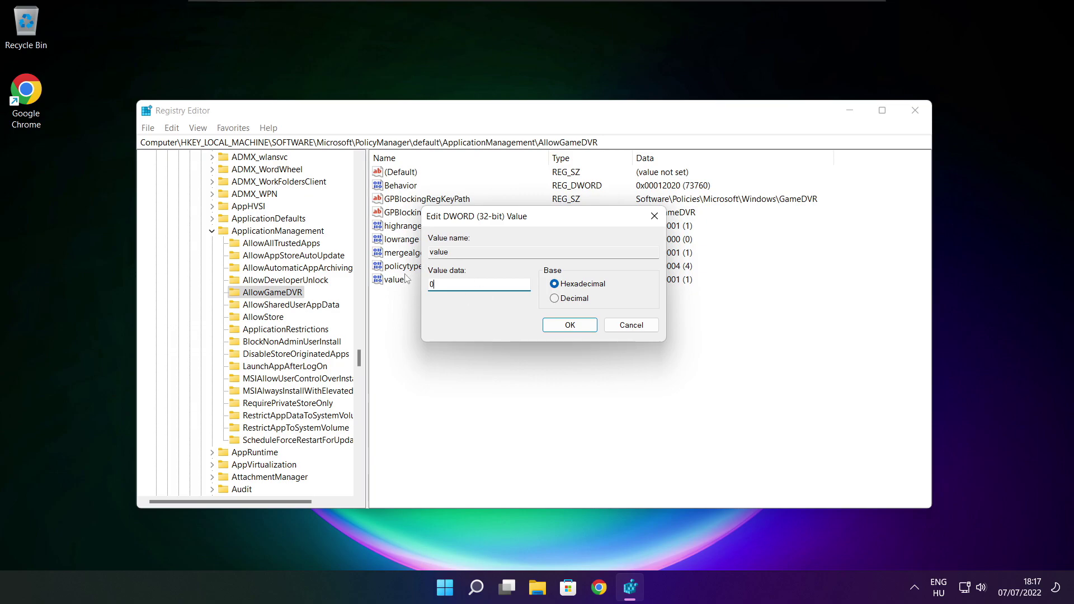
pyautogui.click(570, 326)
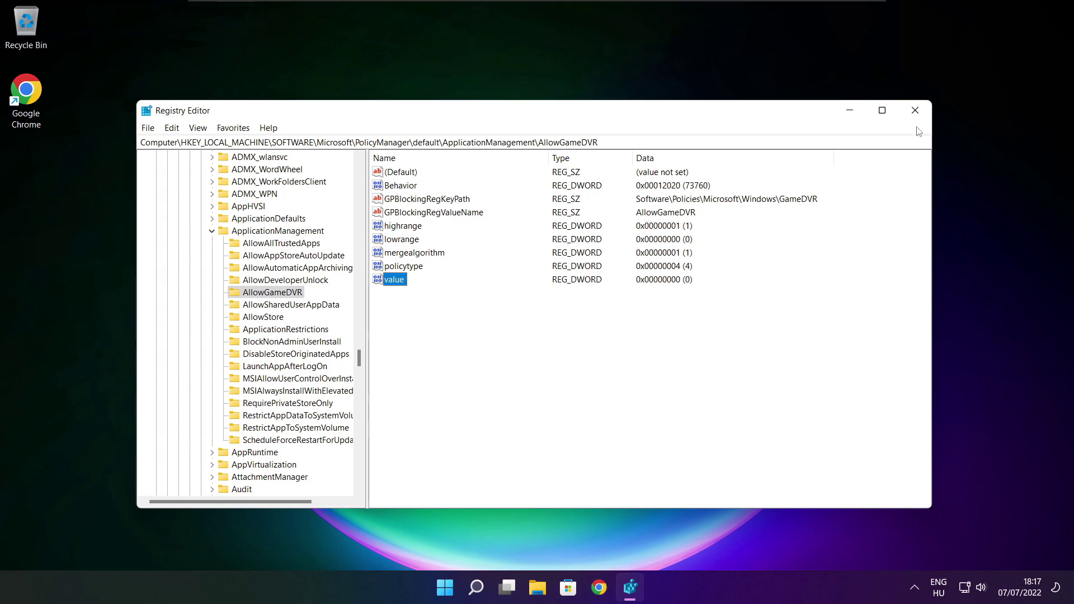
pyautogui.click(917, 112)
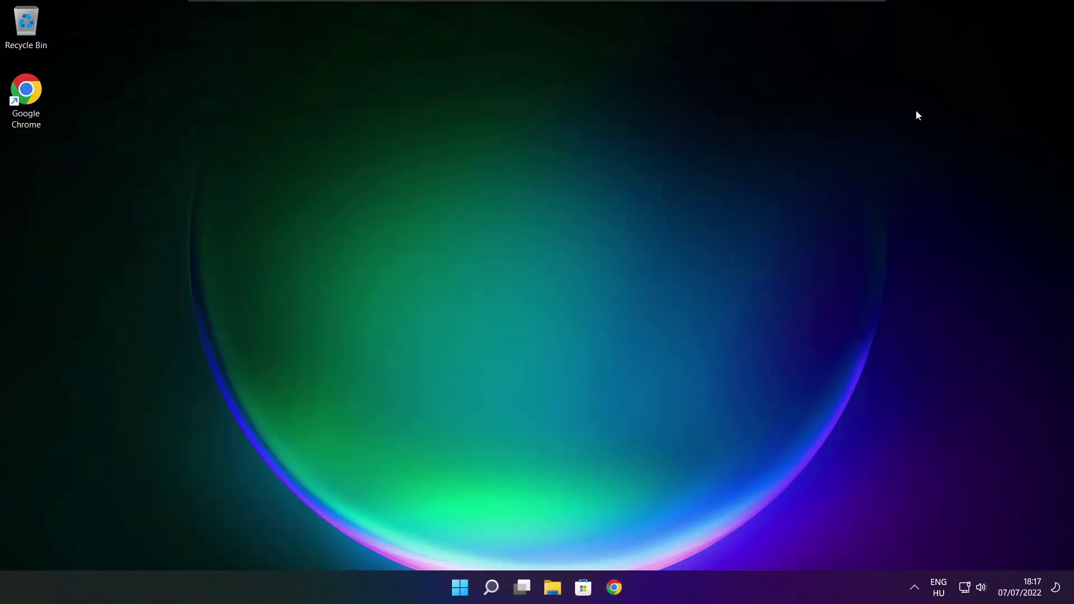
# - Download dxwebsetup.exe from the DirectX End-User Runtime Web Installer page and run it
pyautogui.click(616, 587)
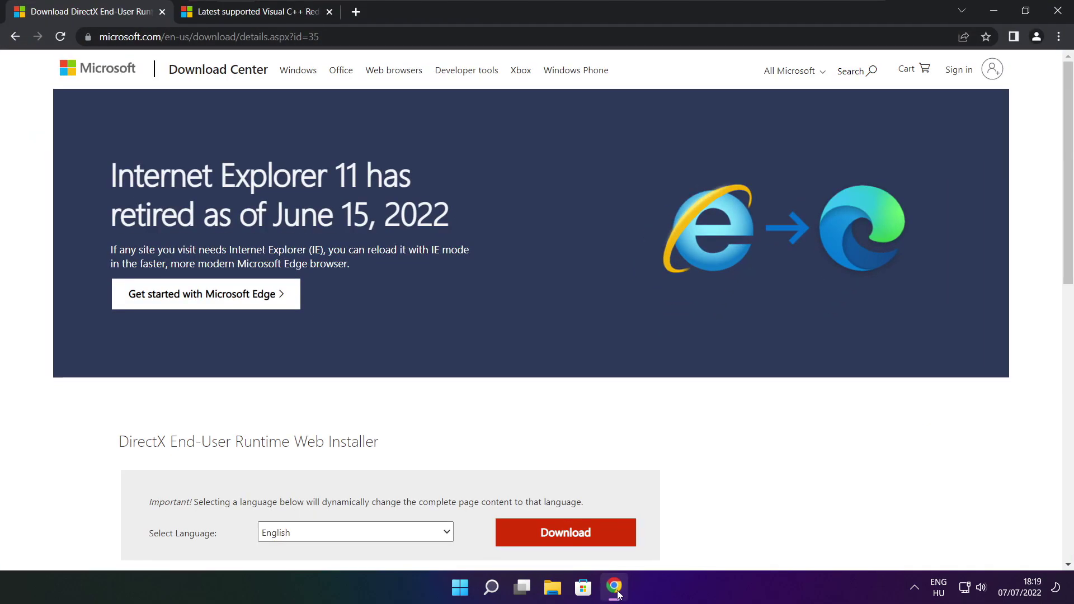
pyautogui.click(339, 37)
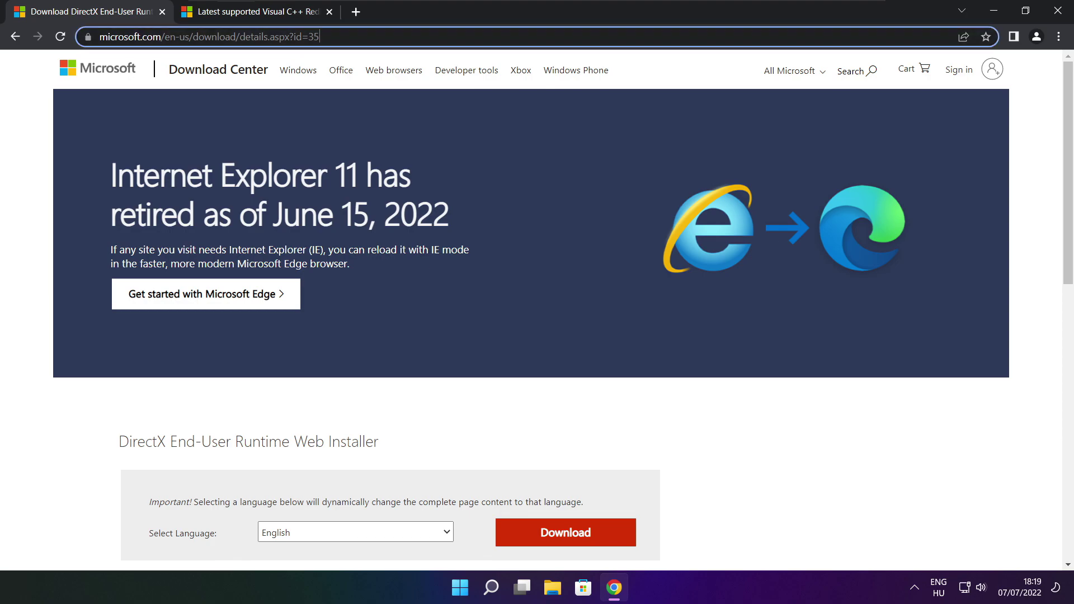
pyautogui.moveTo(321, 37)
pyautogui.mouseDown()
pyautogui.moveTo(99, 37)
pyautogui.moveTo(321, 37)
pyautogui.mouseUp()
pyautogui.click(386, 403)
pyautogui.scroll(-3, 1066, 179)
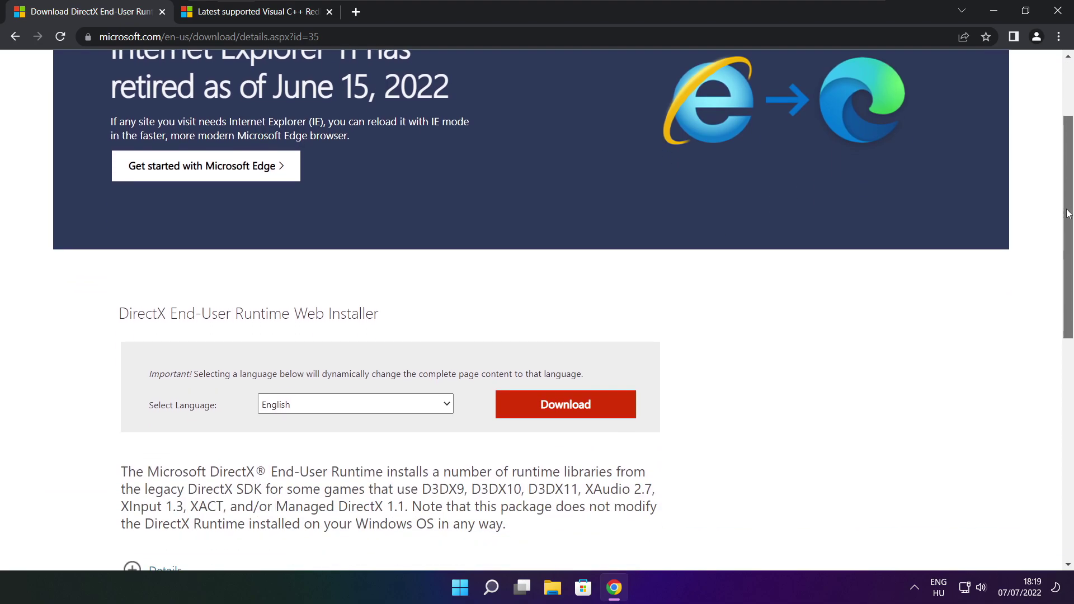
pyautogui.moveTo(397, 239); pyautogui.dragTo(458, 238)
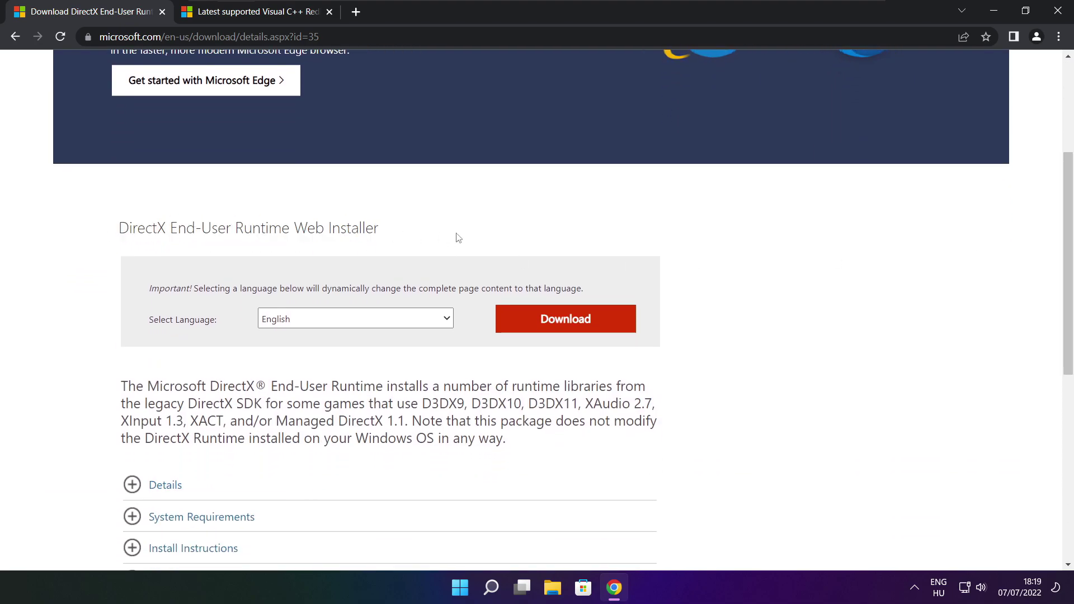
pyautogui.click(569, 322)
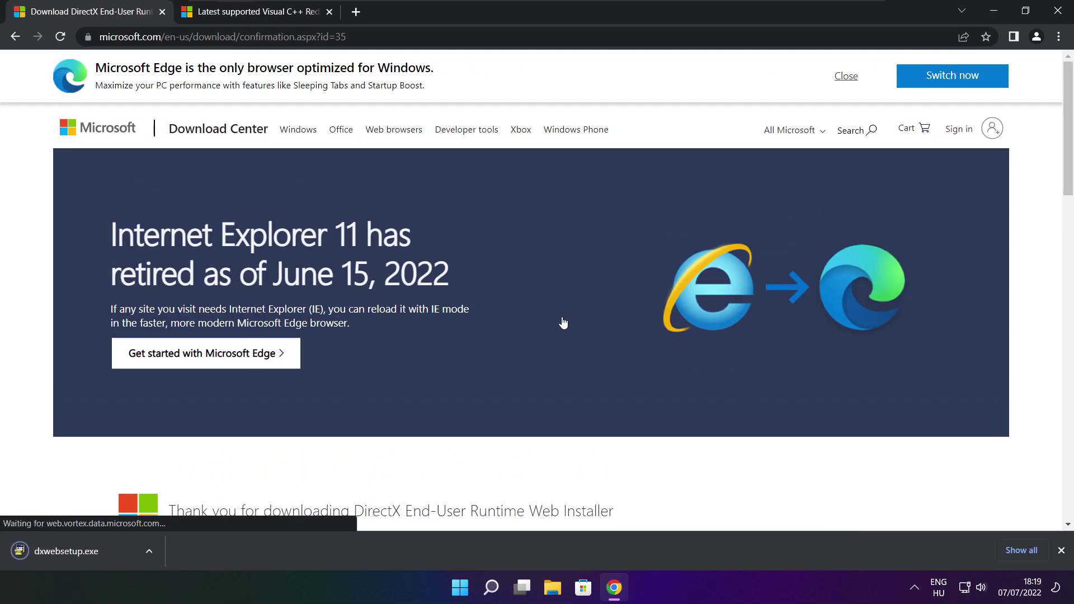
pyautogui.click(100, 552)
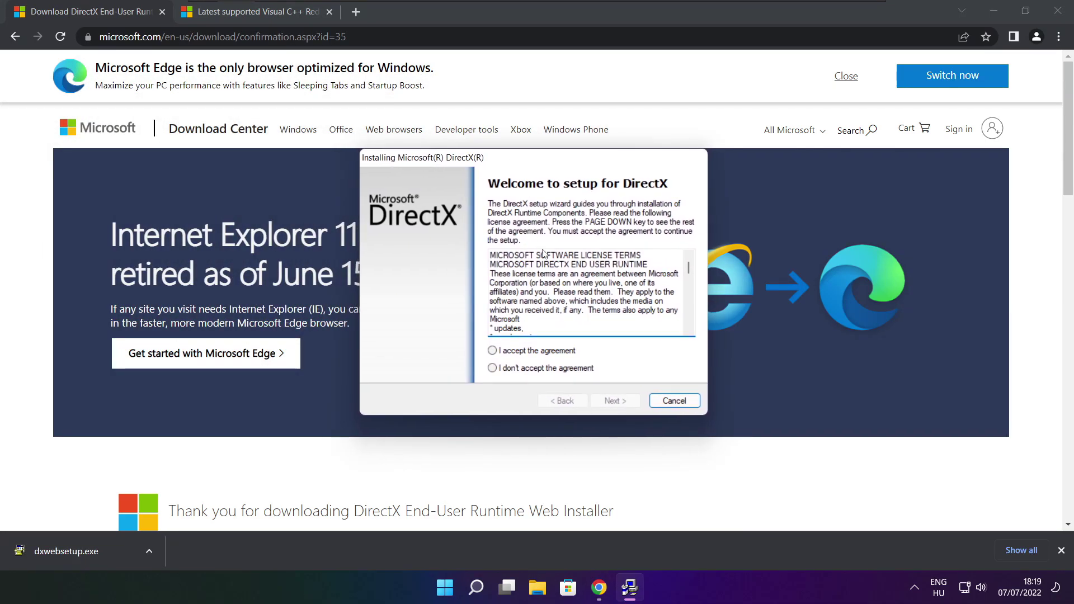
# - Accept the DirectX licence, untick 'Install the Bing Bar', and run setup to completion
pyautogui.moveTo(688, 268); pyautogui.dragTo(688, 328)
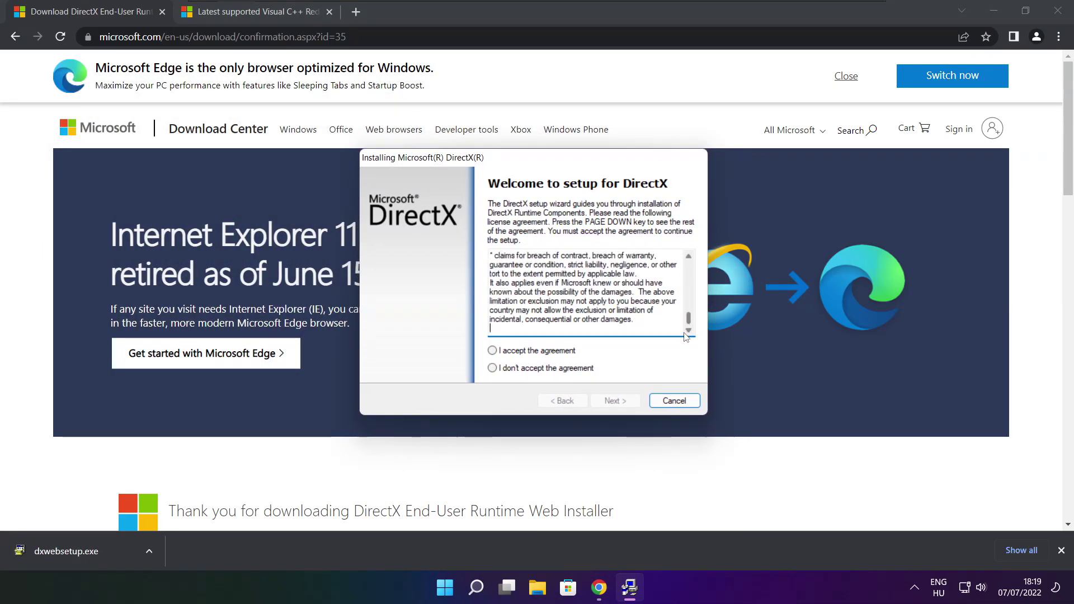
pyautogui.click(513, 351)
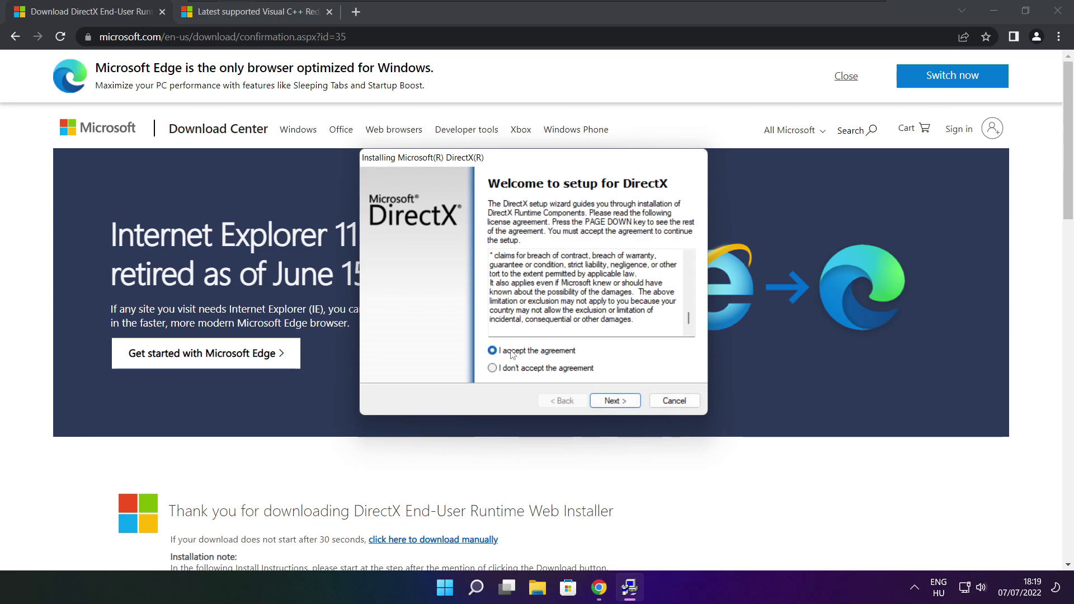
pyautogui.click(618, 404)
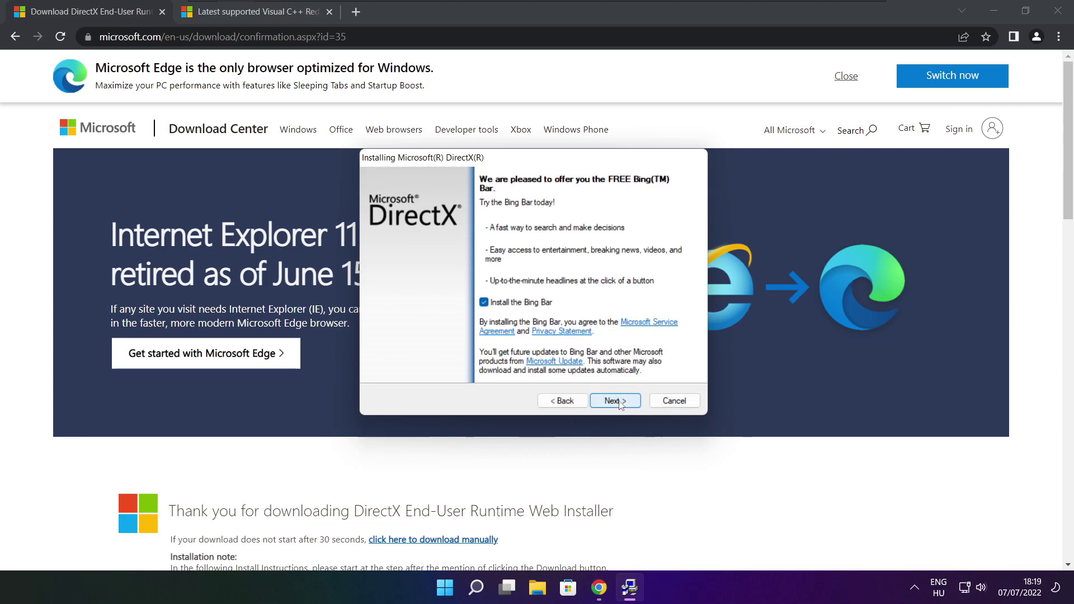
pyautogui.click(484, 303)
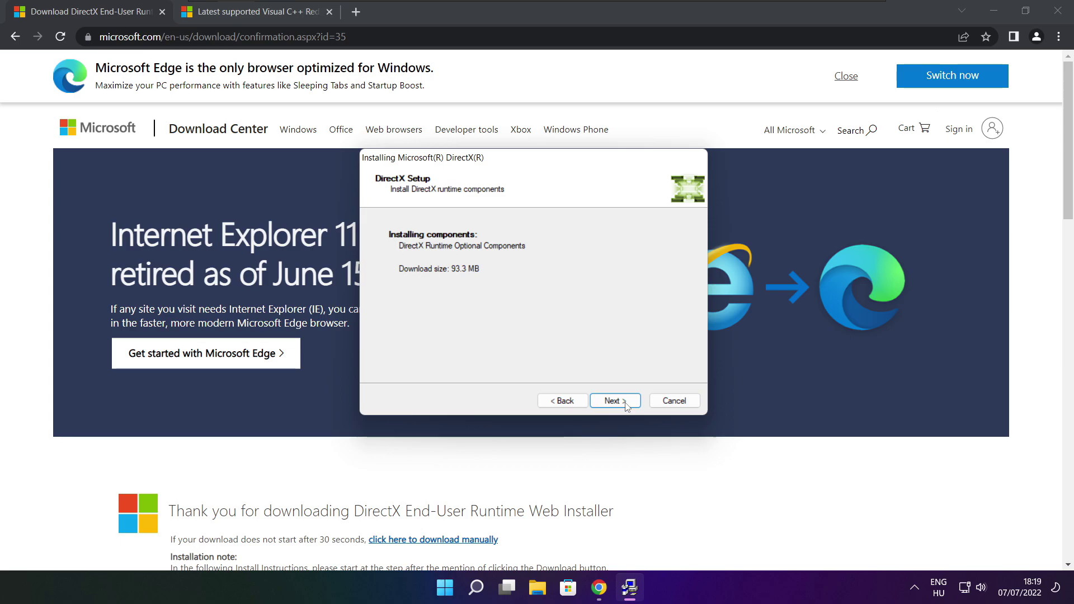
pyautogui.click(615, 401)
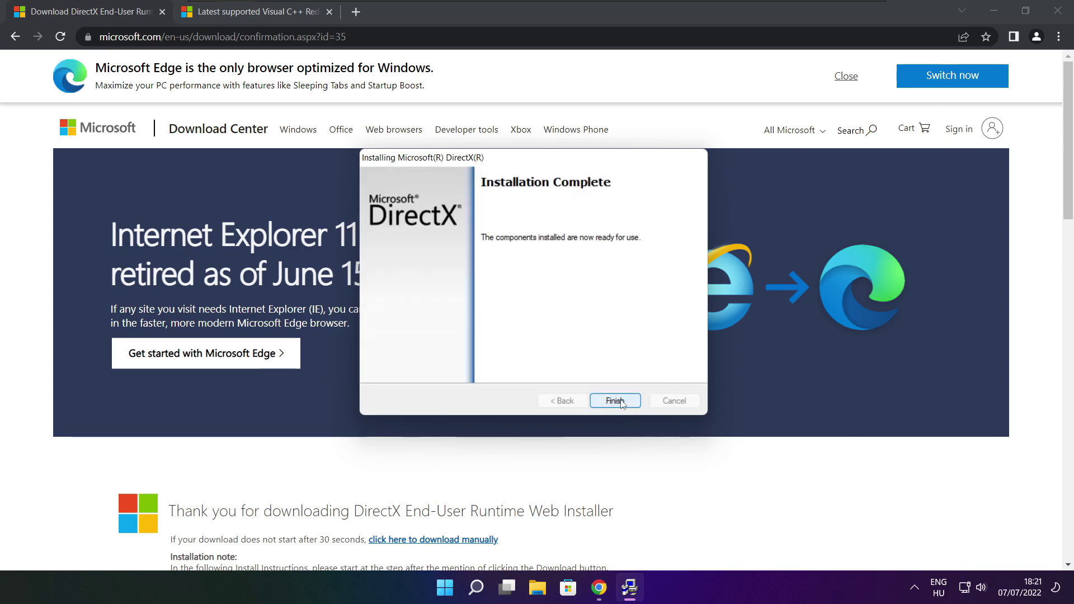
pyautogui.click(621, 401)
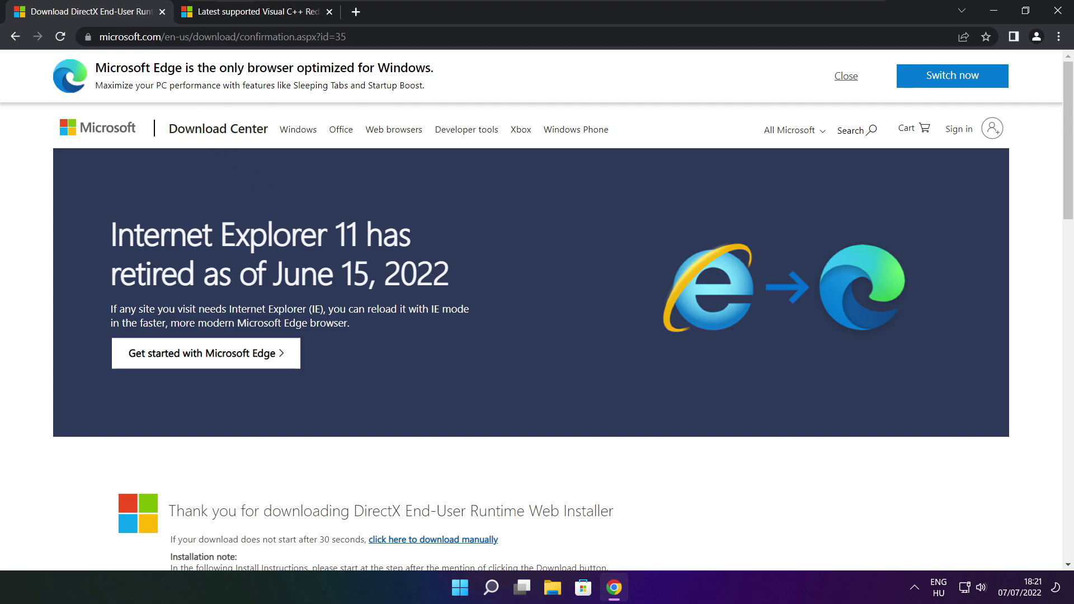
# - Close the DirectX tab and scroll to the Visual C++ Redistributable download table
pyautogui.click(162, 12)
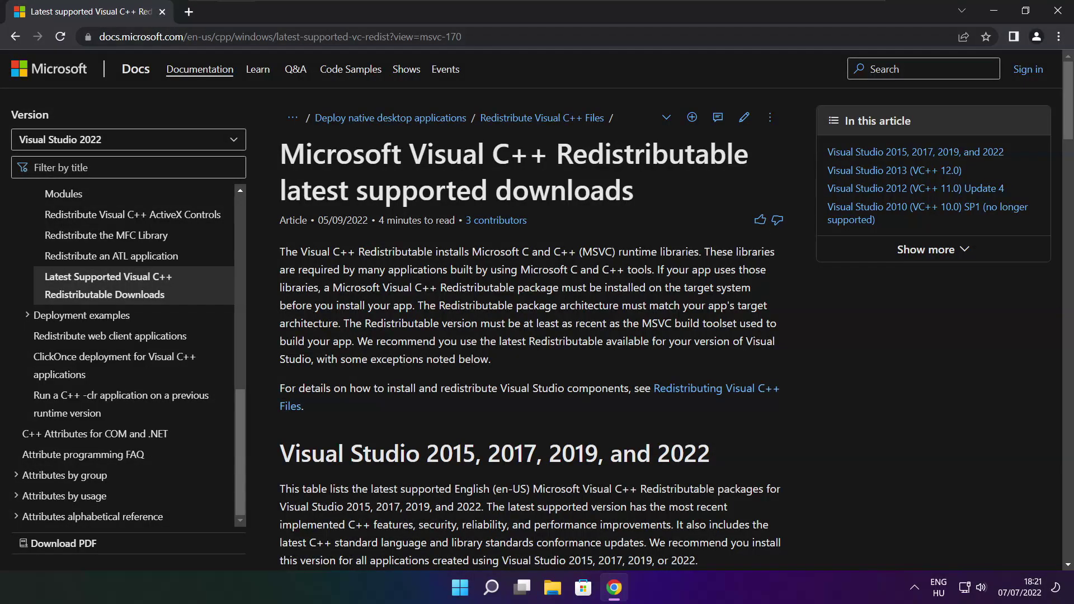
pyautogui.moveTo(463, 37)
pyautogui.mouseDown()
pyautogui.moveTo(99, 36)
pyautogui.moveTo(463, 37)
pyautogui.mouseUp()
pyautogui.click(531, 68)
pyautogui.moveTo(1066, 103); pyautogui.dragTo(1063, 155)
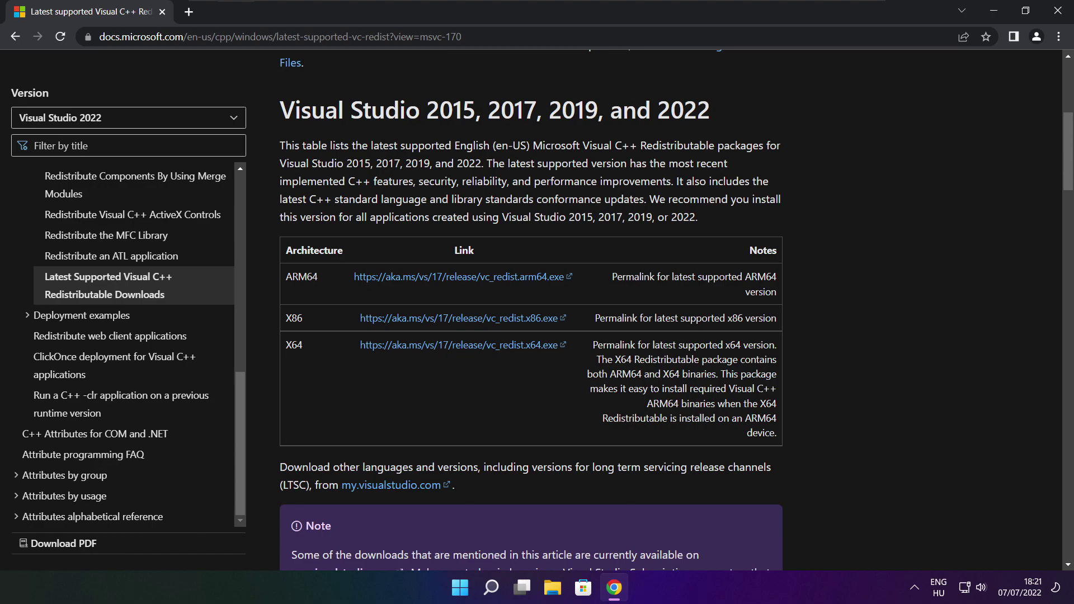
pyautogui.moveTo(286, 276); pyautogui.dragTo(721, 380)
pyautogui.click(722, 384)
# - Download the ARM64, x86 and x64 VC_redist installers and run VC_redist.arm64.exe
pyautogui.click(446, 281)
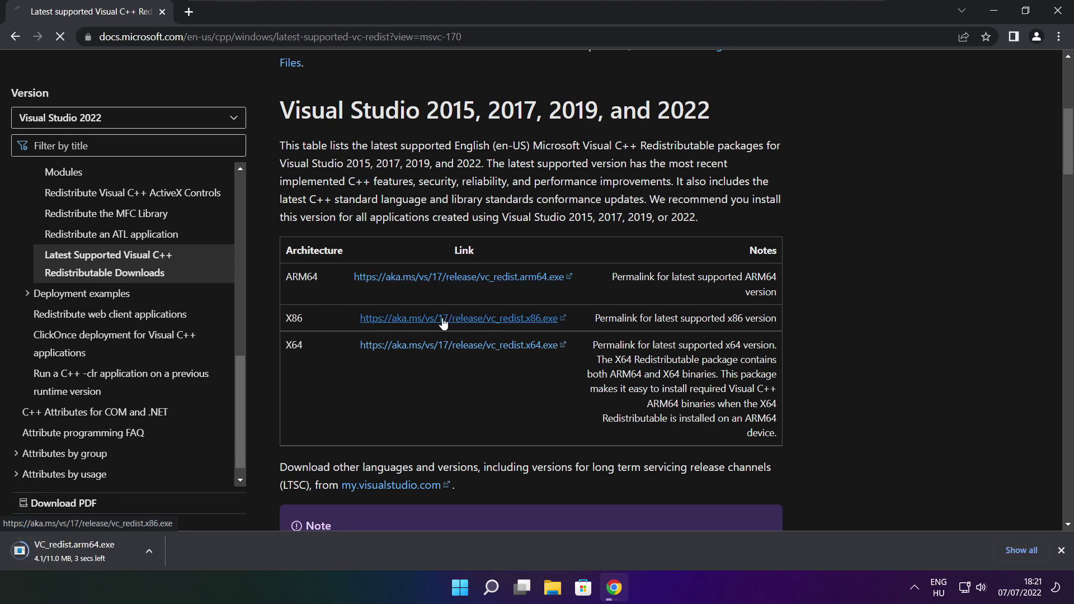
pyautogui.click(445, 345)
pyautogui.click(442, 345)
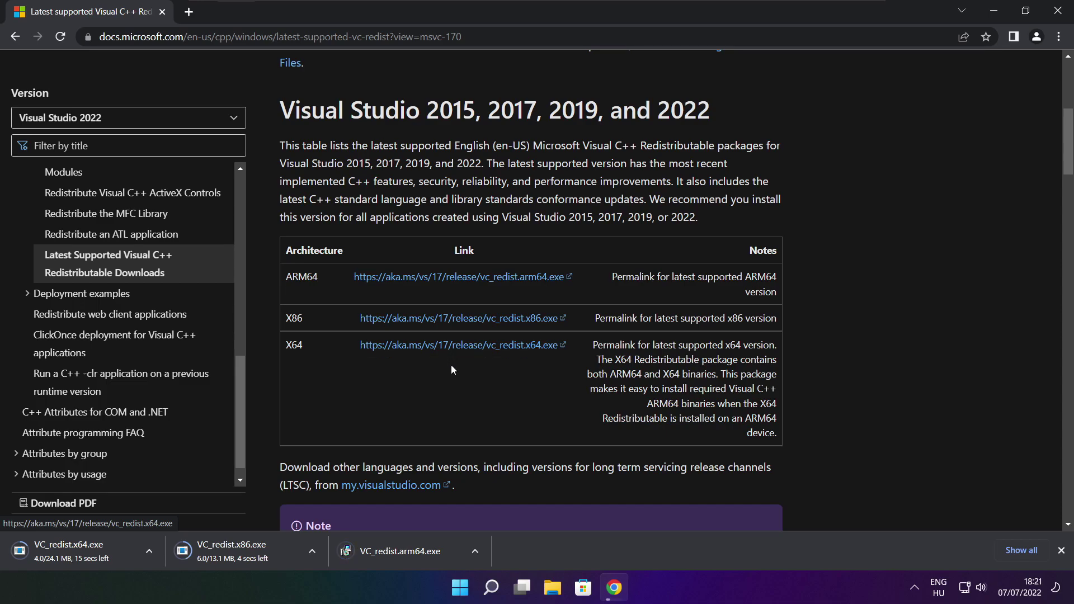
pyautogui.click(410, 554)
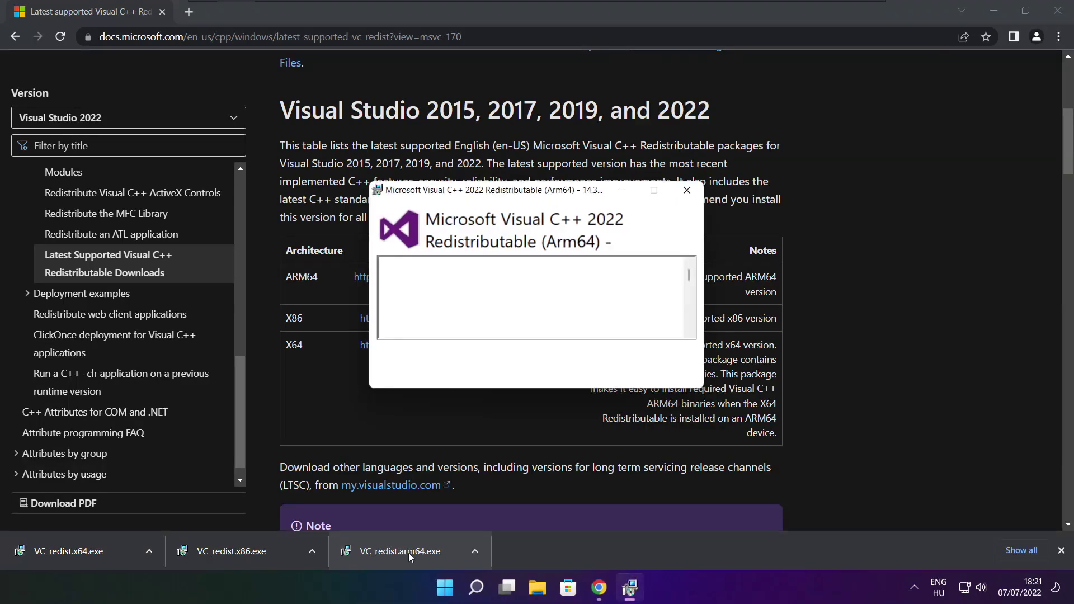
# - Agree to the licence and try installing the ARM64 redistributable, dismissing the unsupported-processor failure
pyautogui.moveTo(689, 278); pyautogui.dragTo(689, 328)
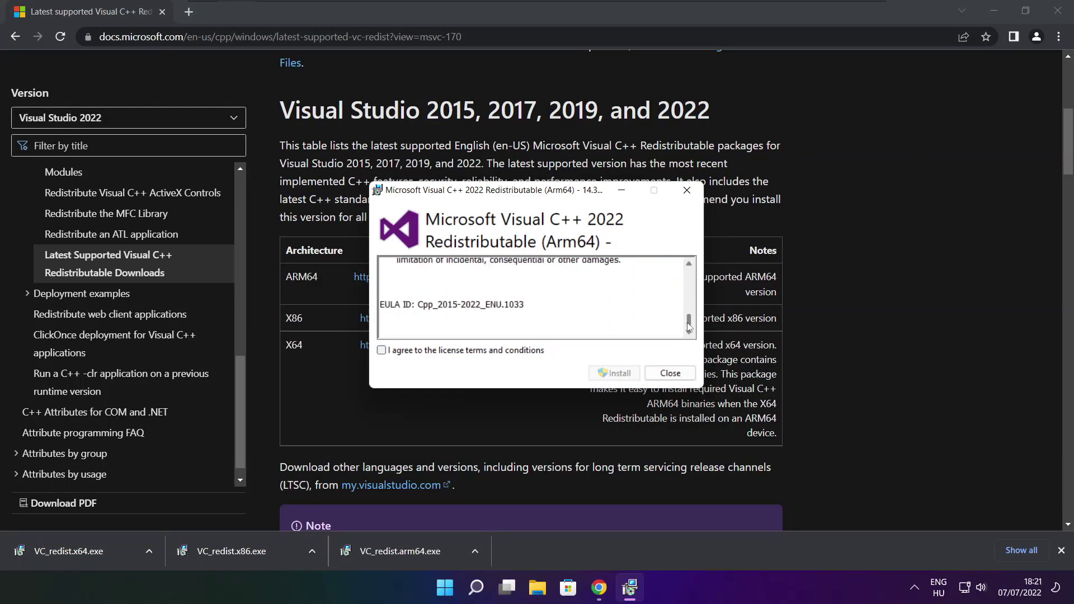
pyautogui.click(382, 352)
pyautogui.click(612, 373)
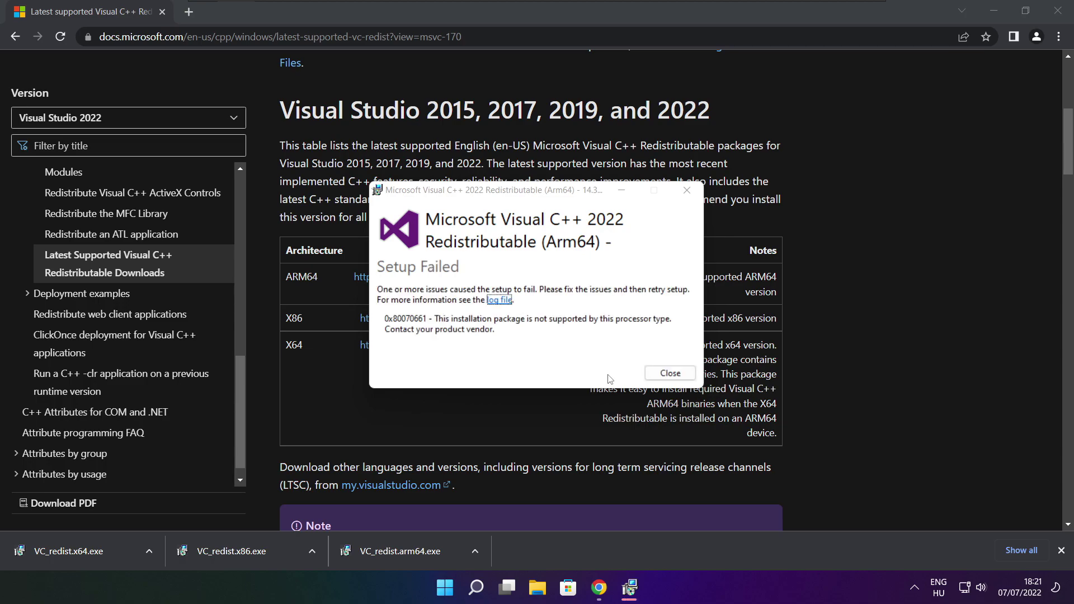
pyautogui.click(648, 378)
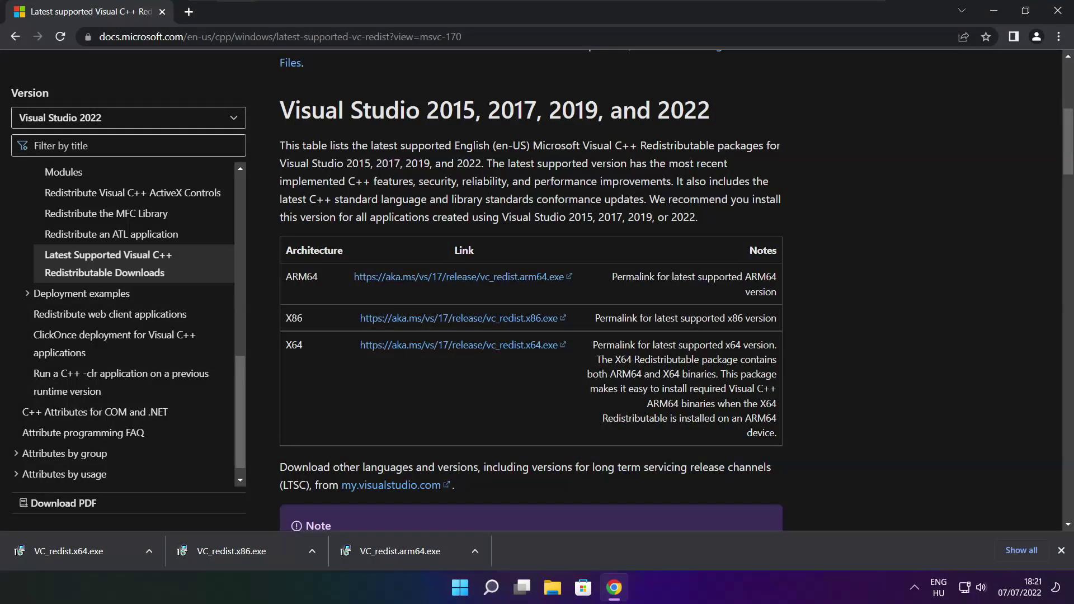
# - Install the x86 Visual C++ redistributable from VC_redist.x86.exe after agreeing to its licence
pyautogui.click(254, 551)
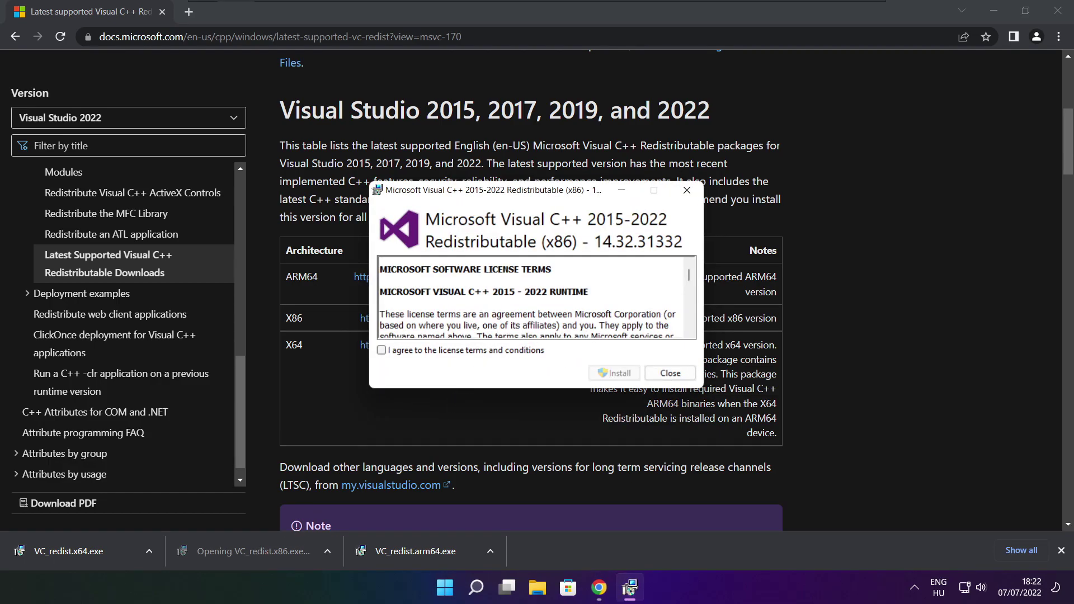
pyautogui.moveTo(689, 274); pyautogui.dragTo(688, 322)
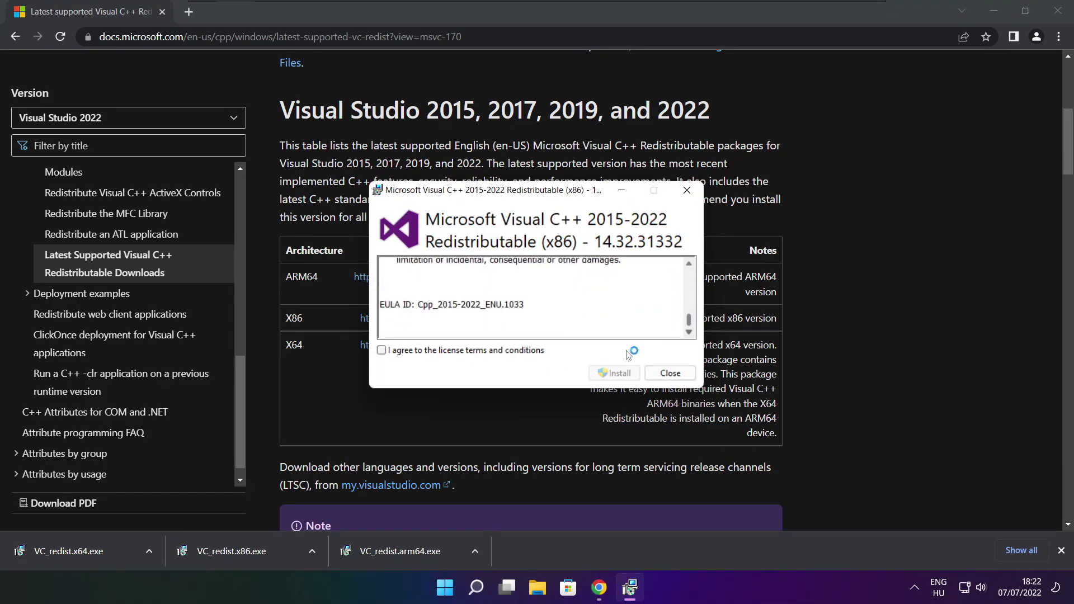
pyautogui.click(381, 350)
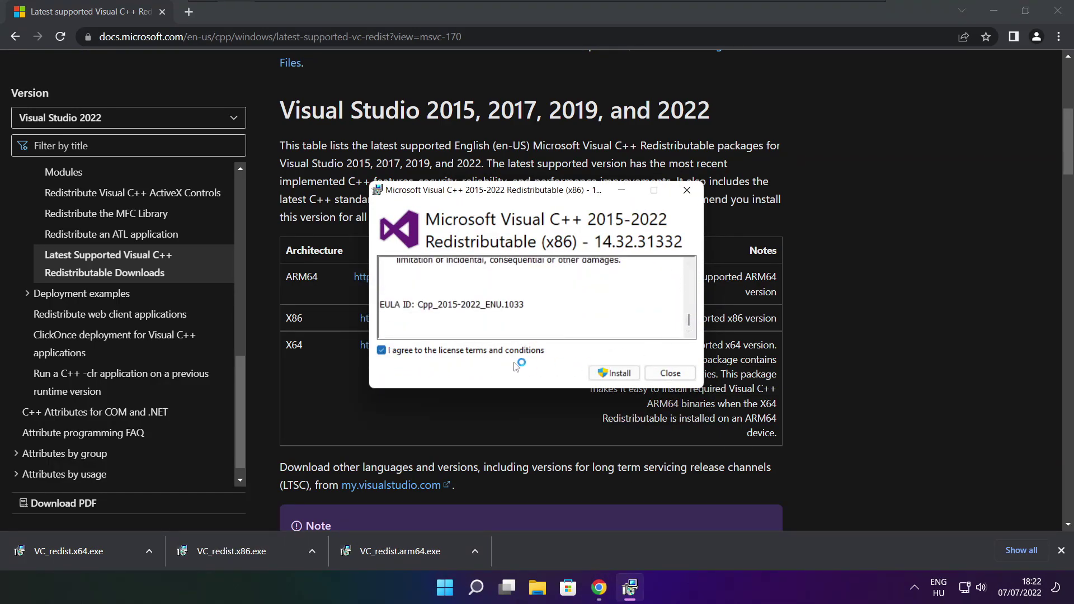
pyautogui.click(616, 374)
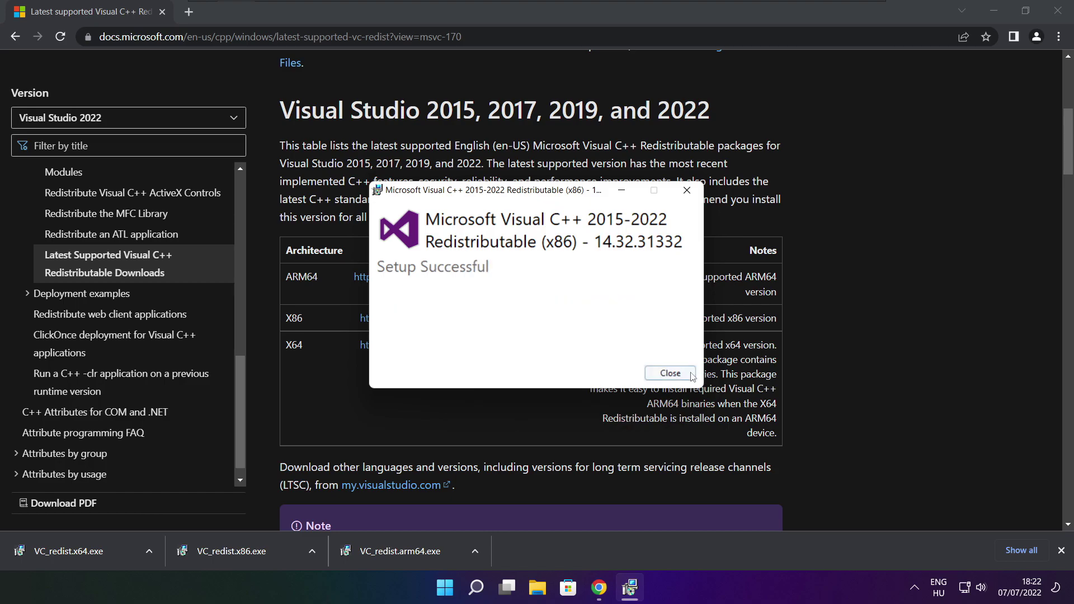
pyautogui.click(671, 374)
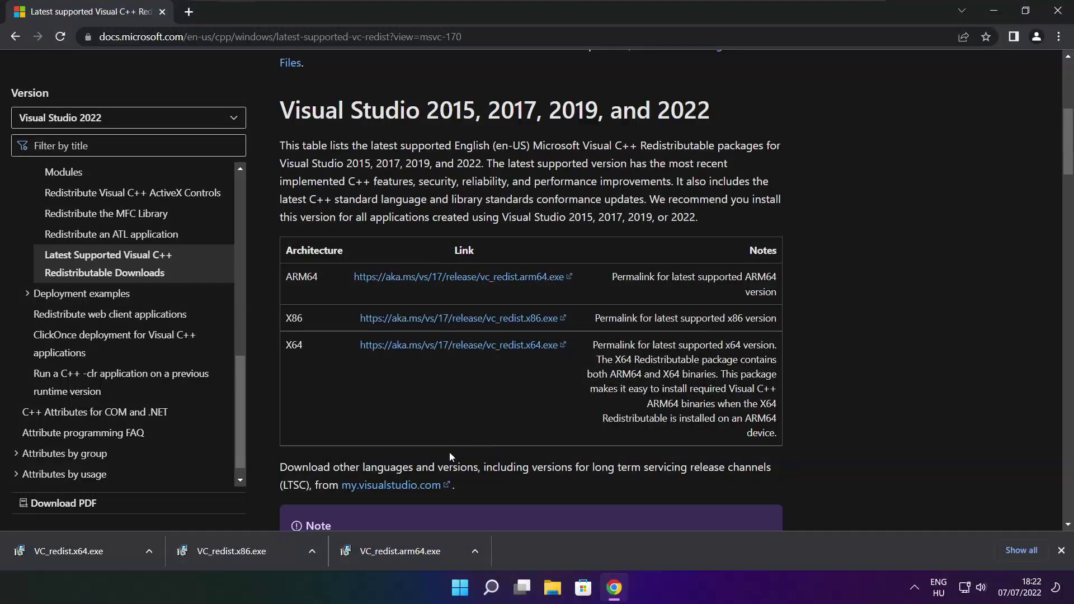
# - Install the x64 Visual C++ redistributable 14.32.31332 from VC_redist.x64.exe
pyautogui.click(90, 554)
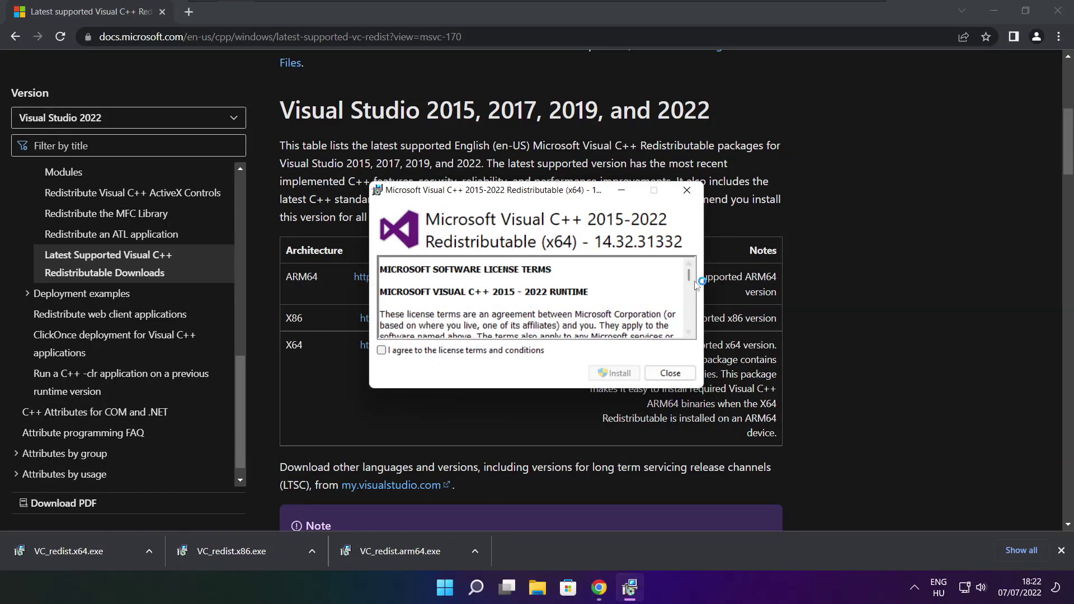
pyautogui.moveTo(689, 275); pyautogui.dragTo(690, 334)
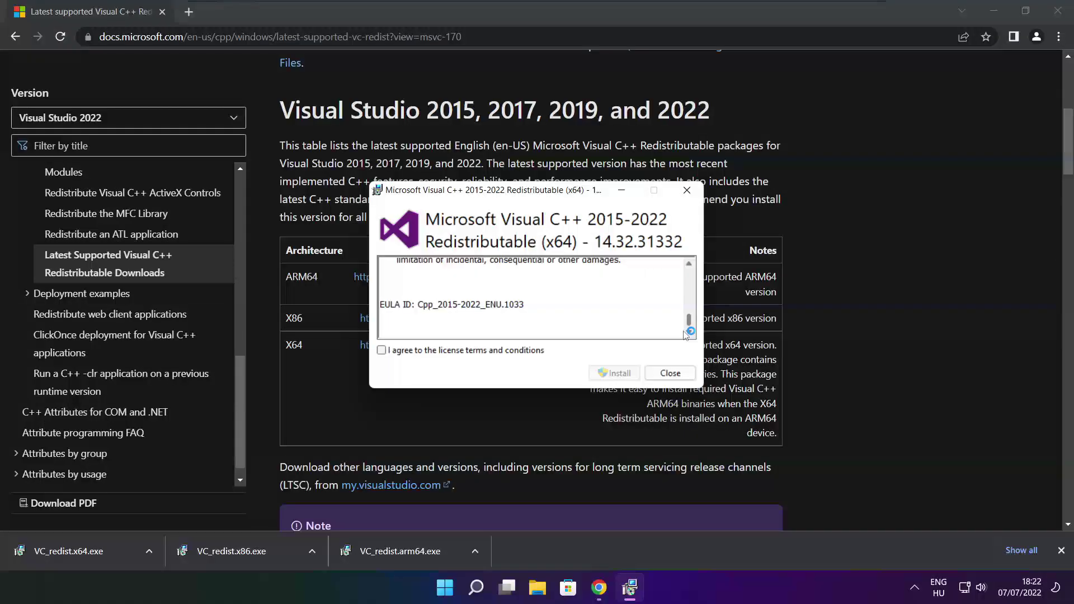
pyautogui.click(380, 352)
pyautogui.click(617, 375)
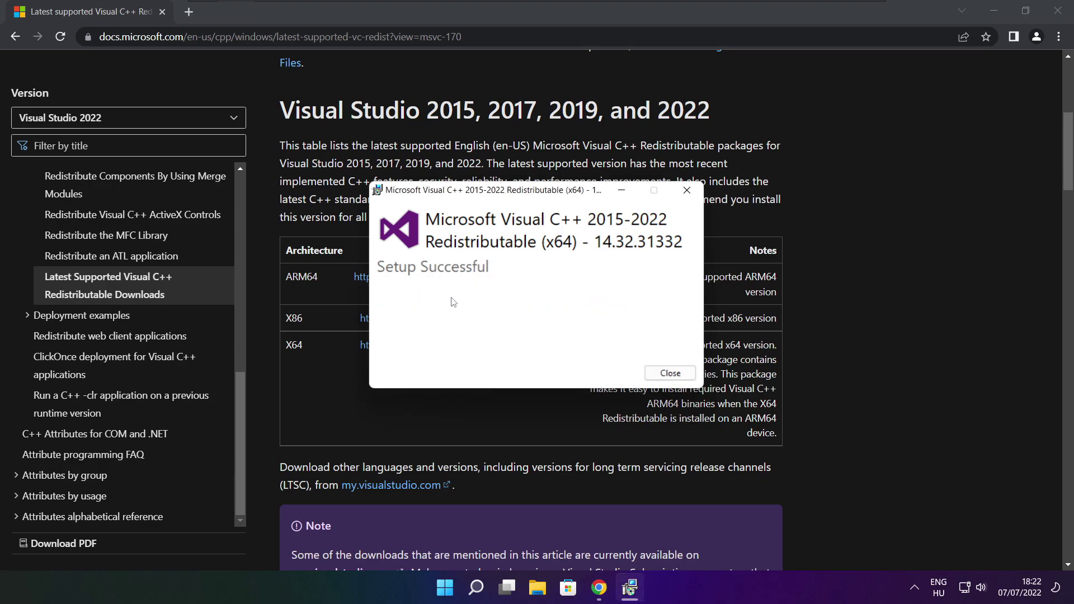
pyautogui.click(670, 374)
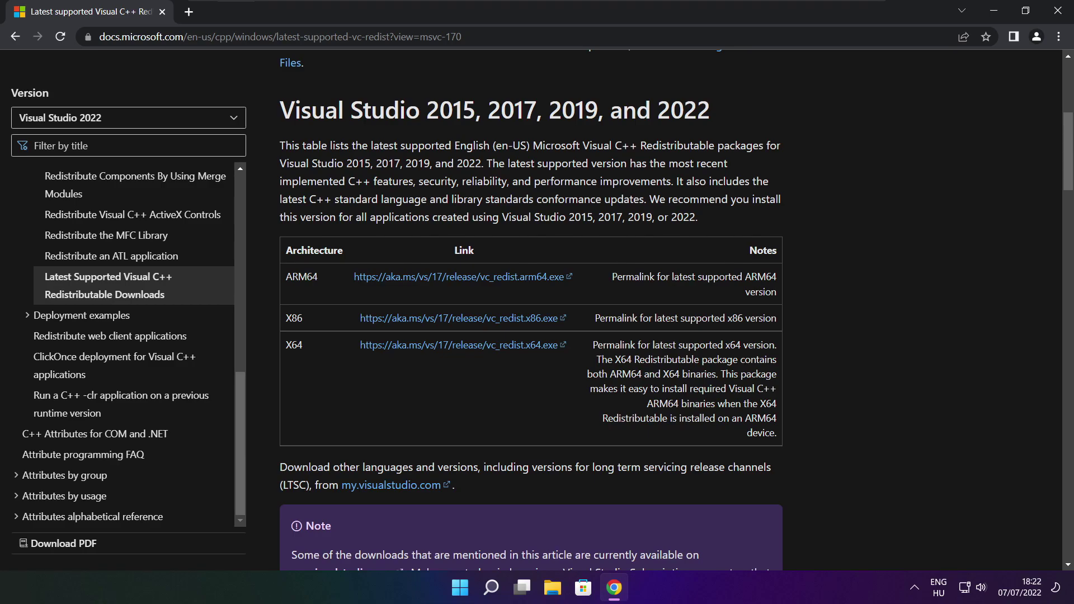
# - Close Chrome and choose Restart from the Start menu's power options
pyautogui.click(1059, 12)
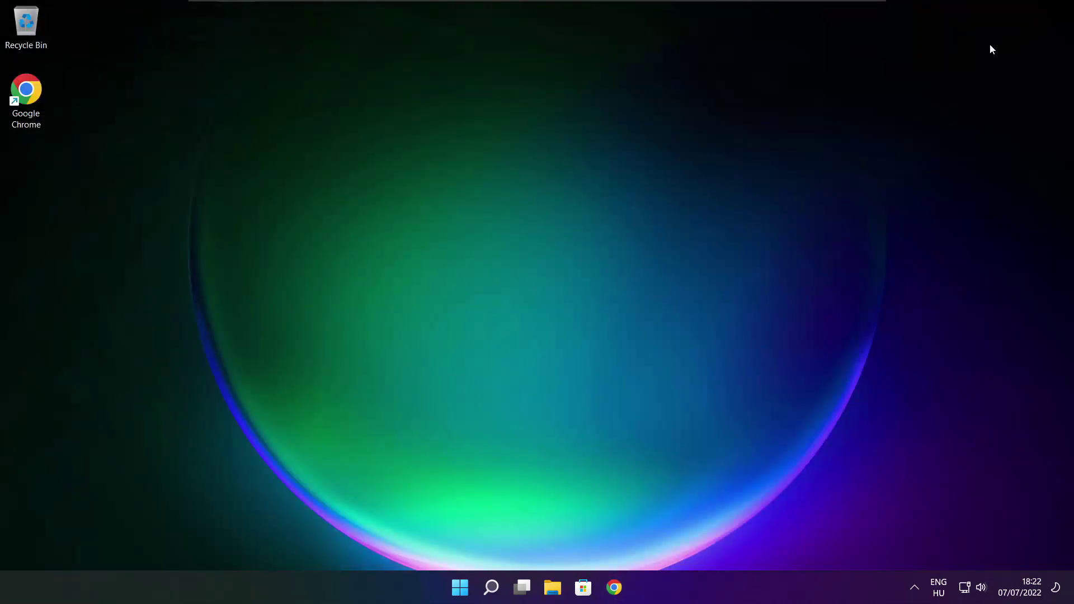
pyautogui.click(459, 597)
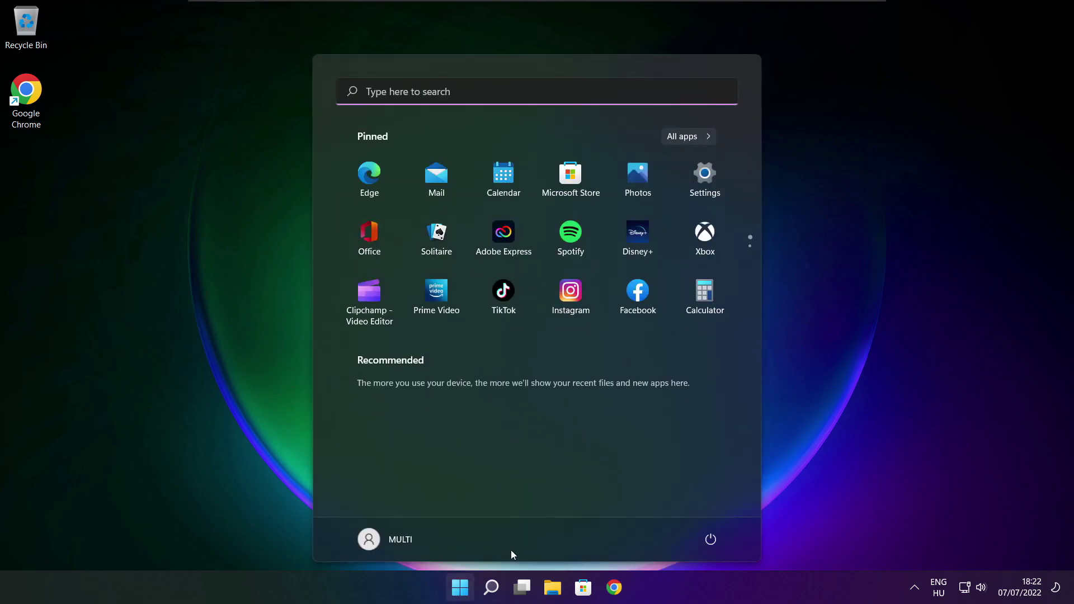
pyautogui.click(710, 545)
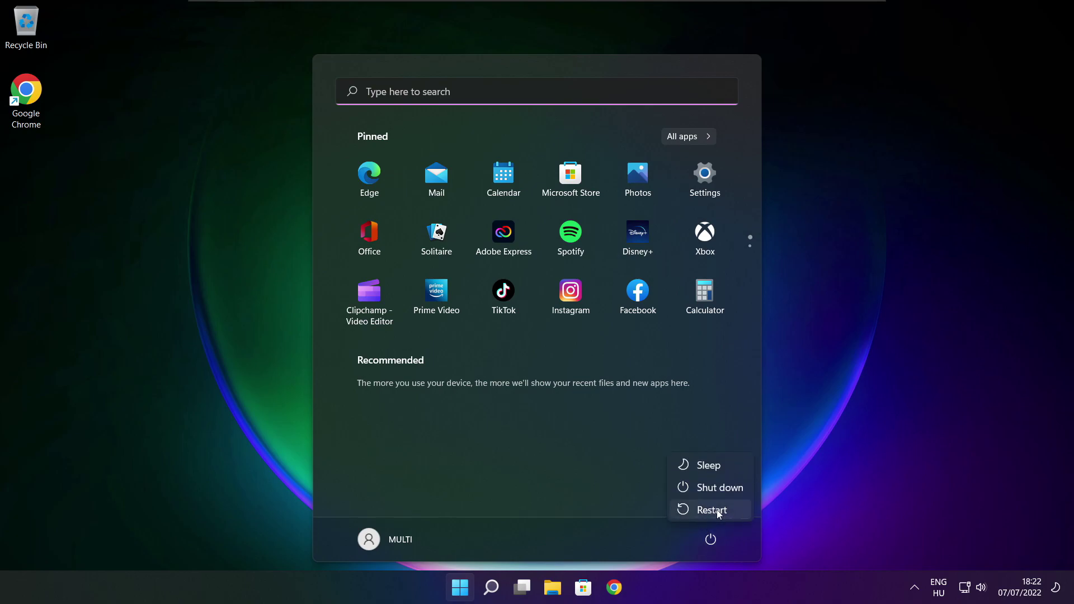
pyautogui.click(717, 511)
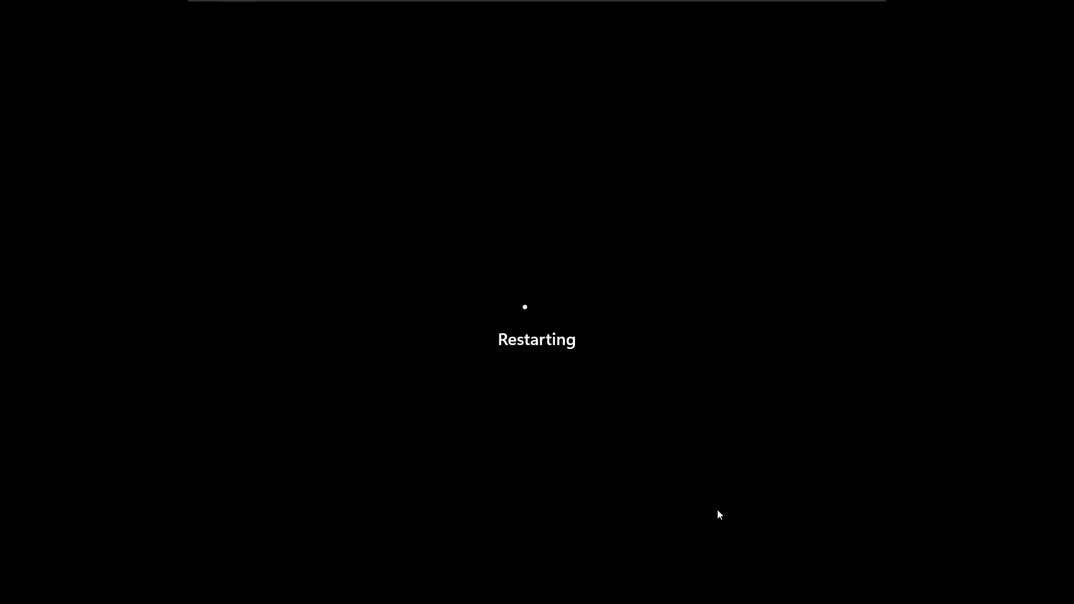